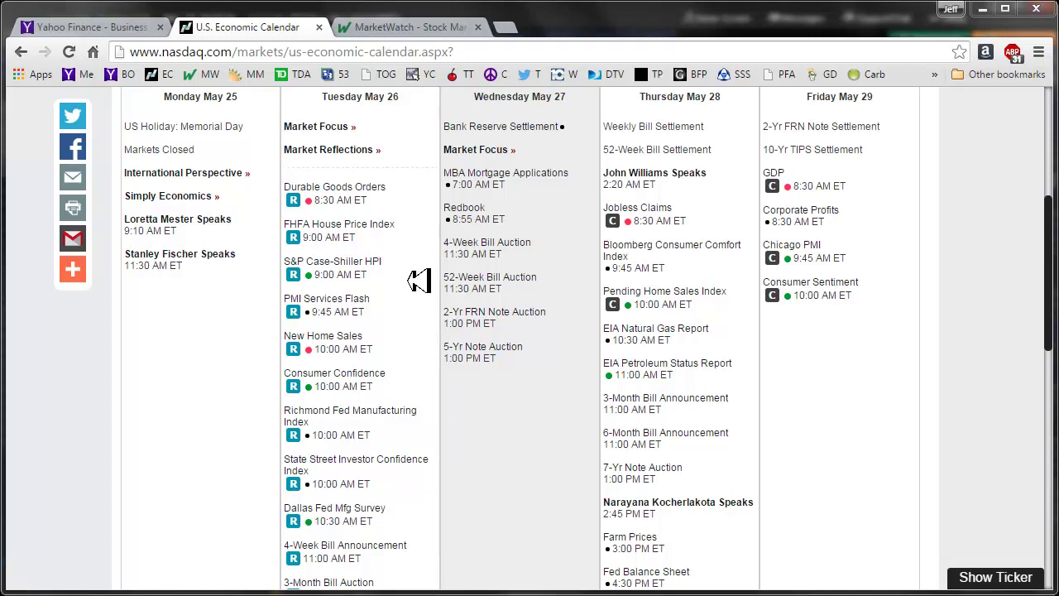
- Read the Tuesday May 26 reports on Durable Goods Orders, S&P Case-Shiller HPI, New Home Sales and the Dallas Fed Mfg Survey
click(365, 182)
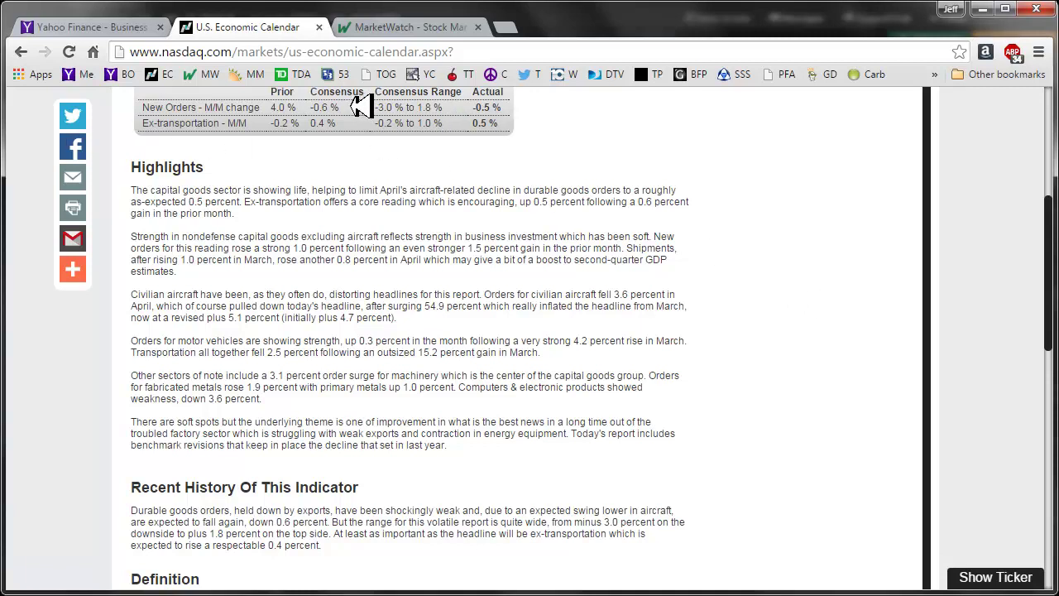
key(alt+Left)
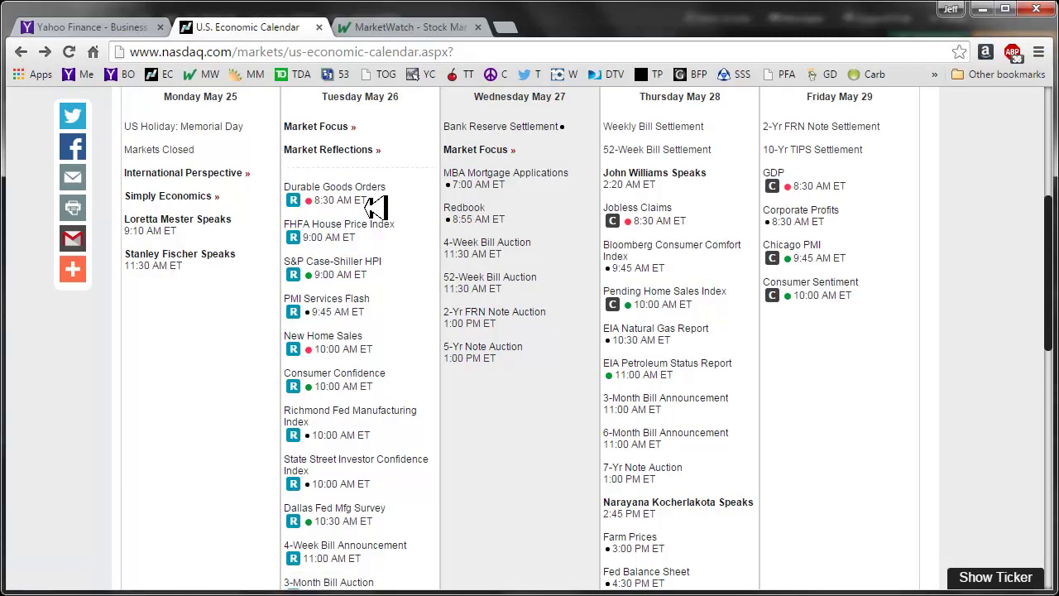
click(346, 263)
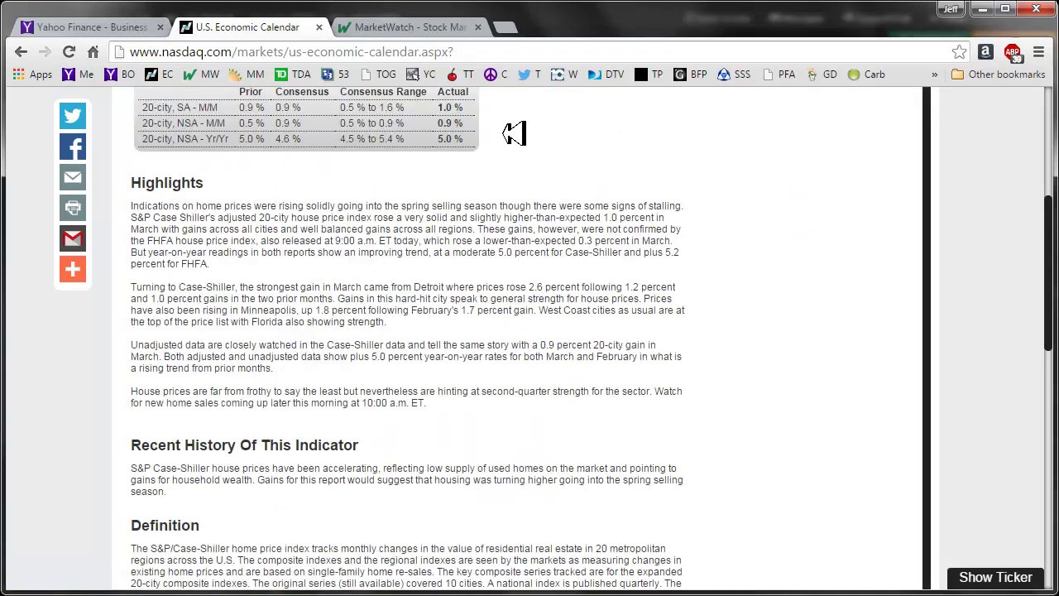
click(21, 51)
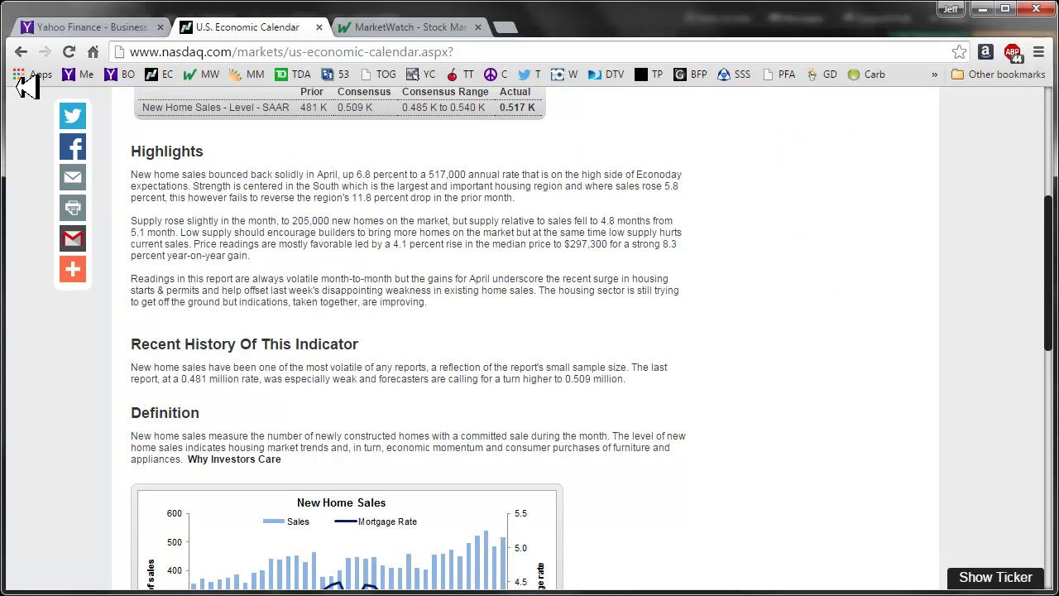
click(21, 51)
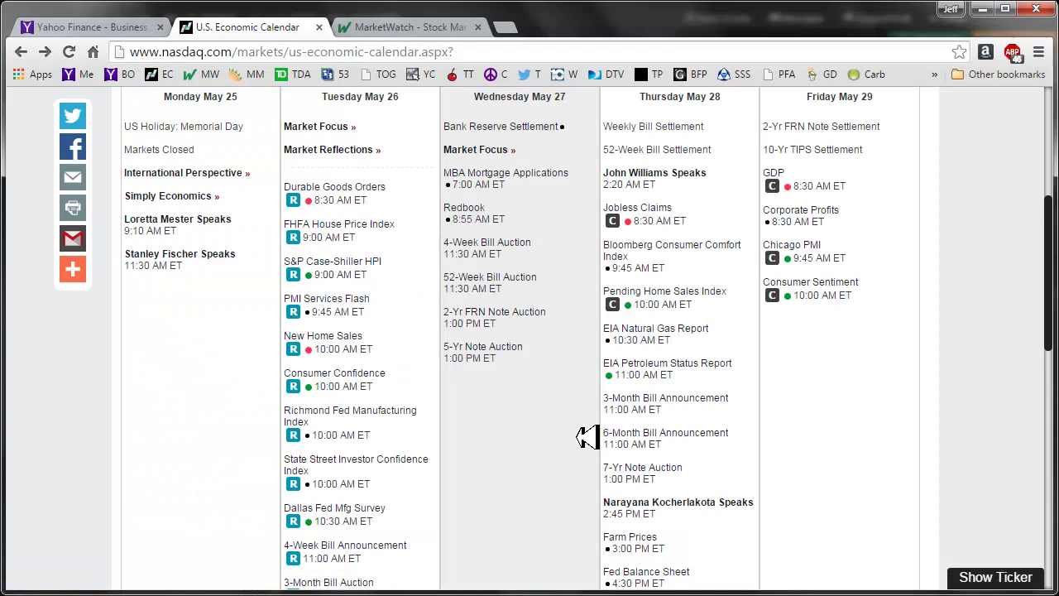
click(374, 506)
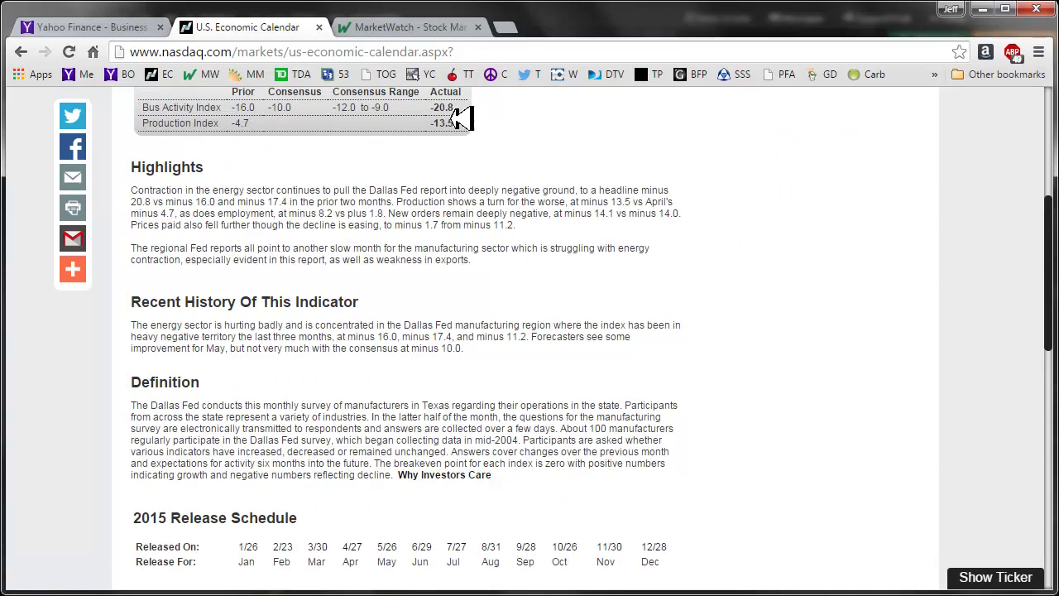
click(21, 51)
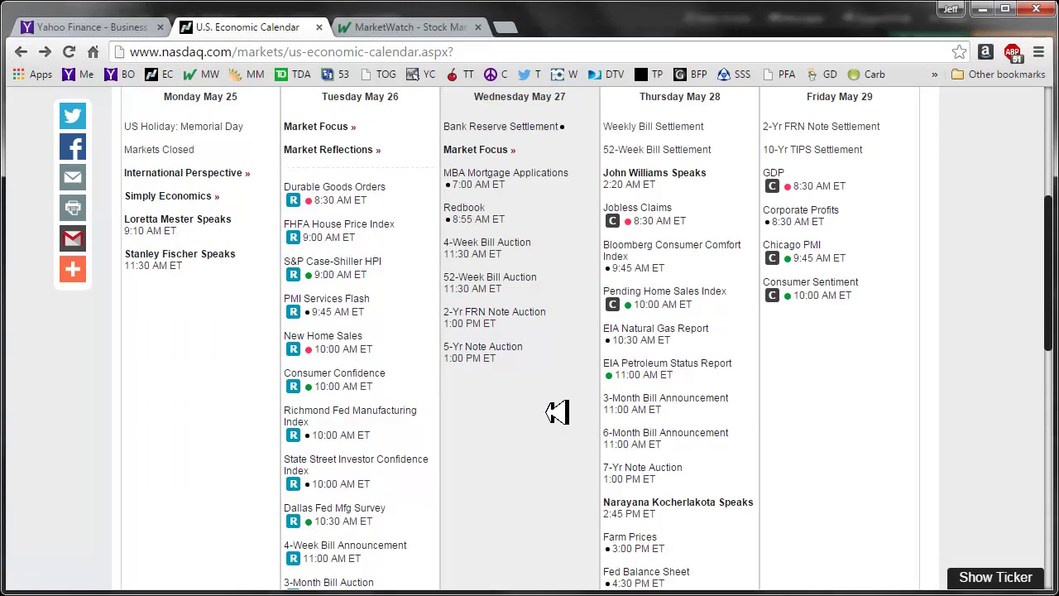
- Look through the rest of the May 25–29 economic calendar for the remaining events of the week
scroll(555, 413, down, 2)
scroll(558, 412, down, 1)
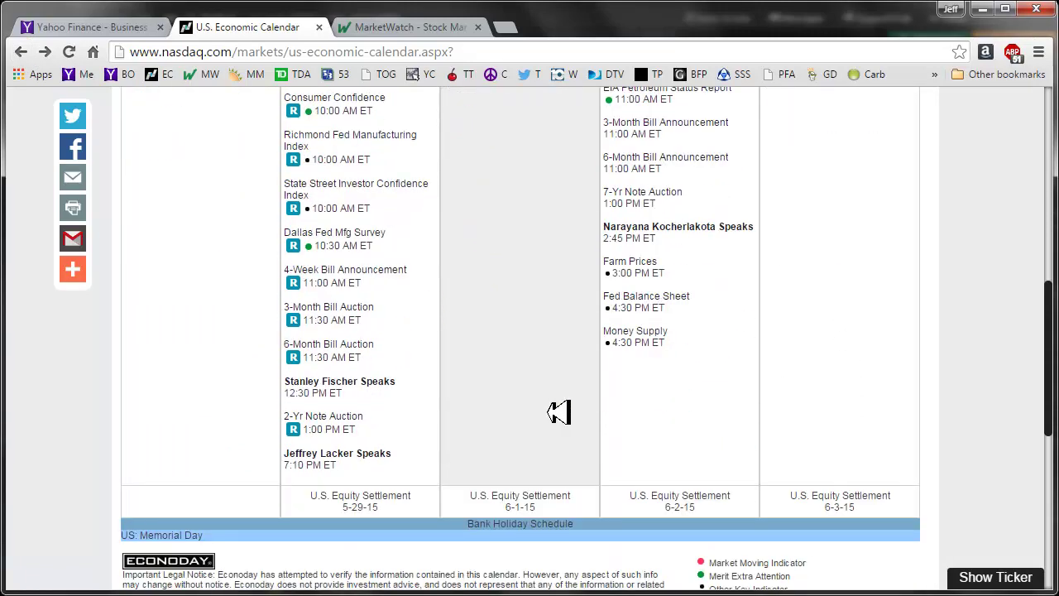
scroll(558, 412, up, 2)
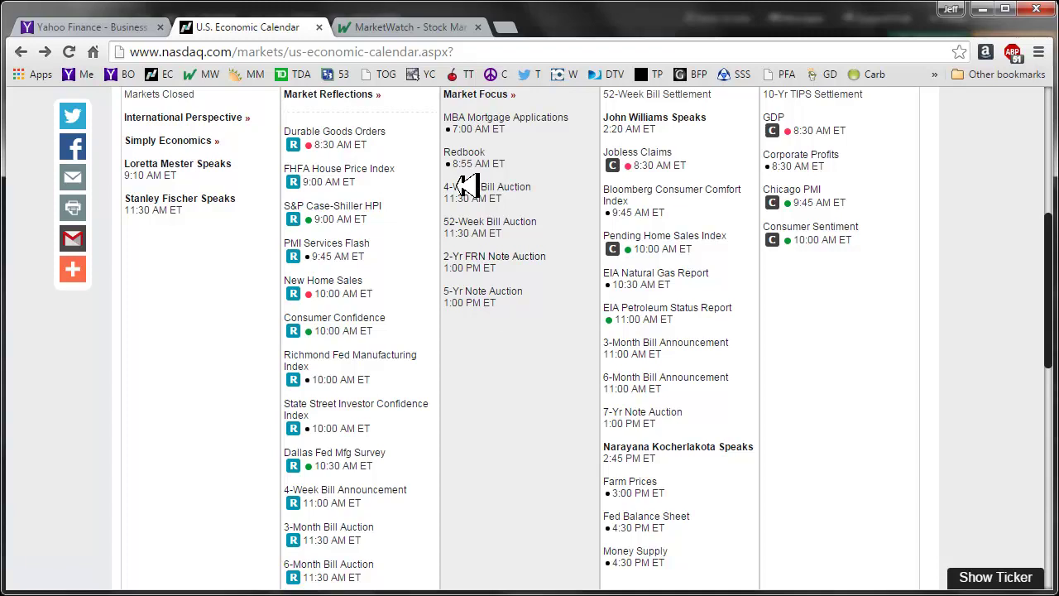
- Check the Asian and European index performance in the Markets section of MarketWatch
click(395, 27)
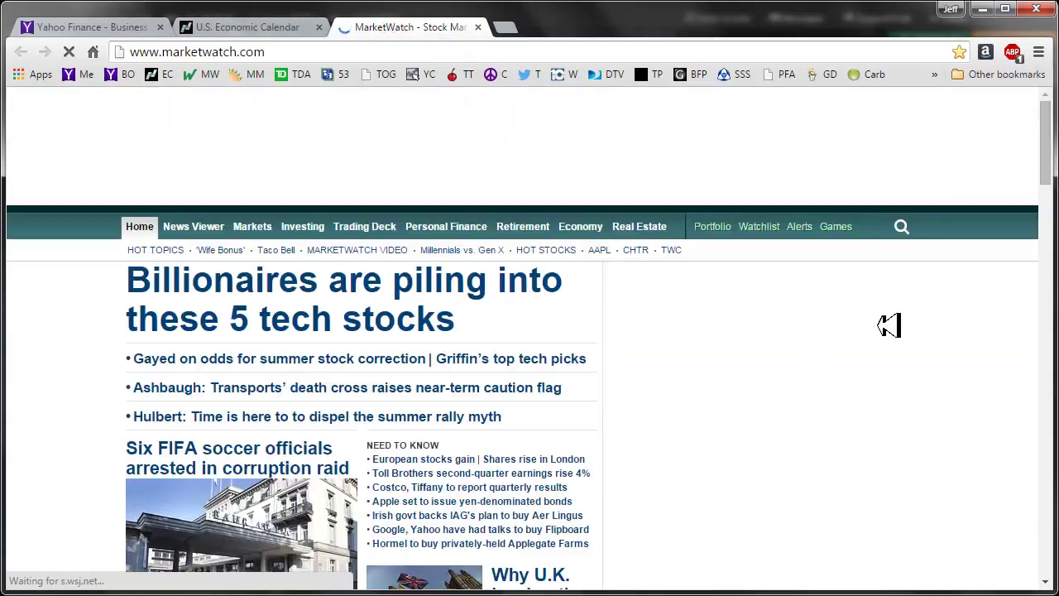
click(707, 300)
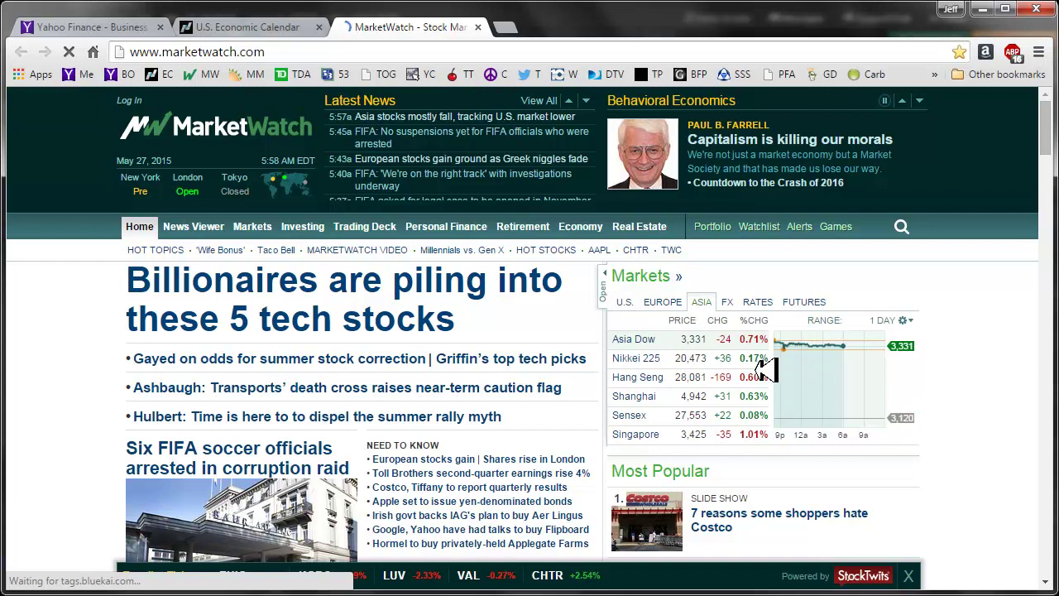
click(662, 301)
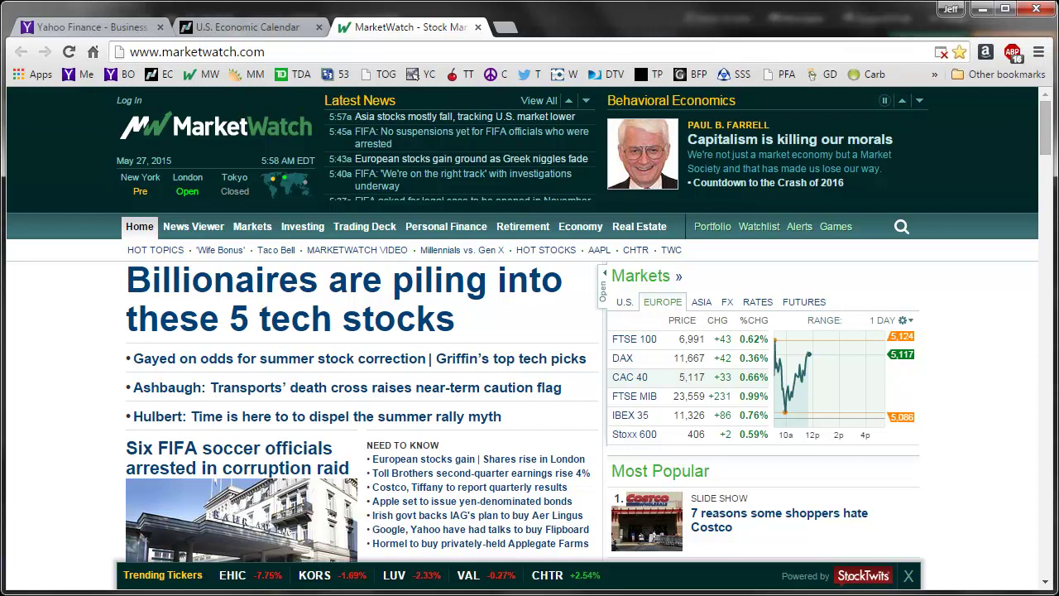
- Switch to thinkorswim and view how the Position Statement groups symbols, leaving the grouping by account
click(49, 591)
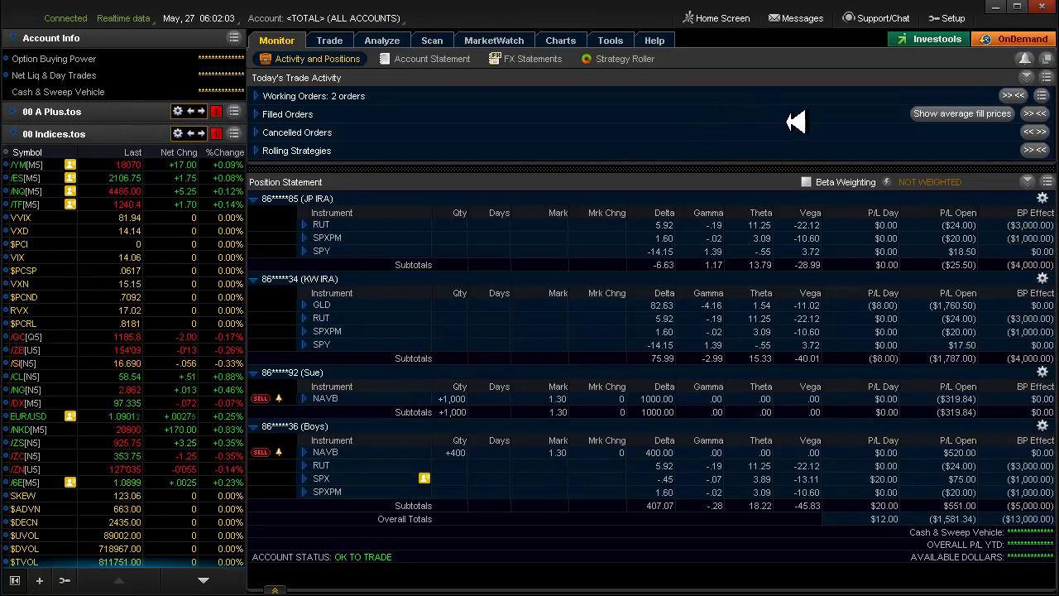
click(1046, 182)
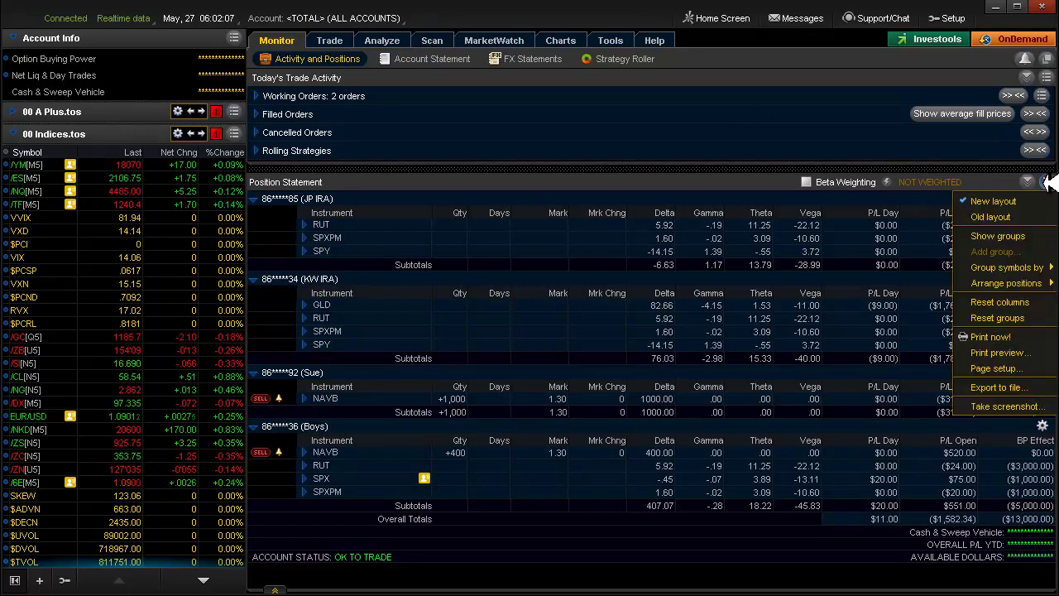
mouse_move(1032, 266)
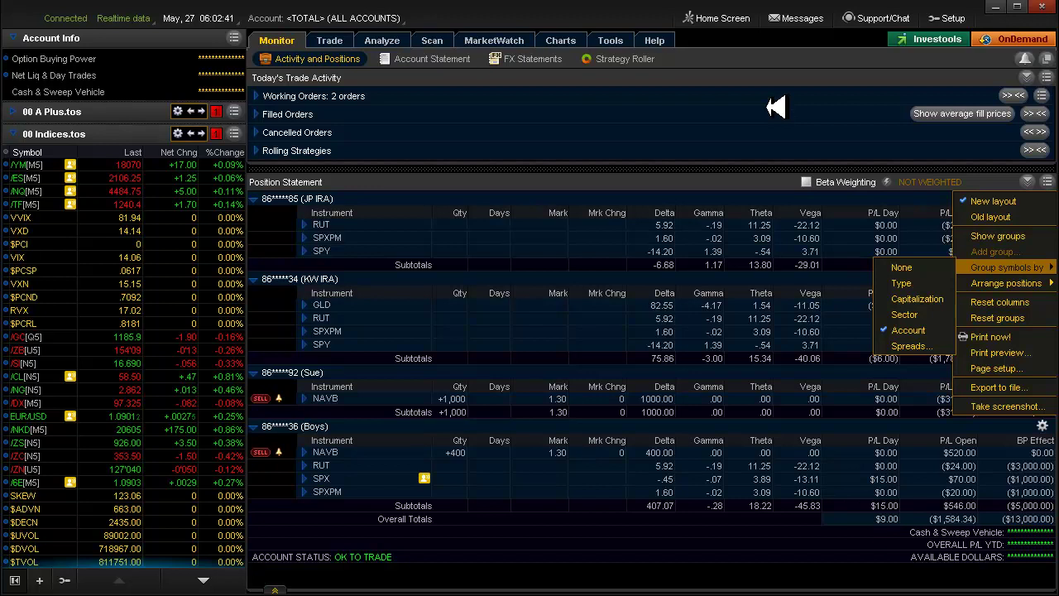
click(788, 58)
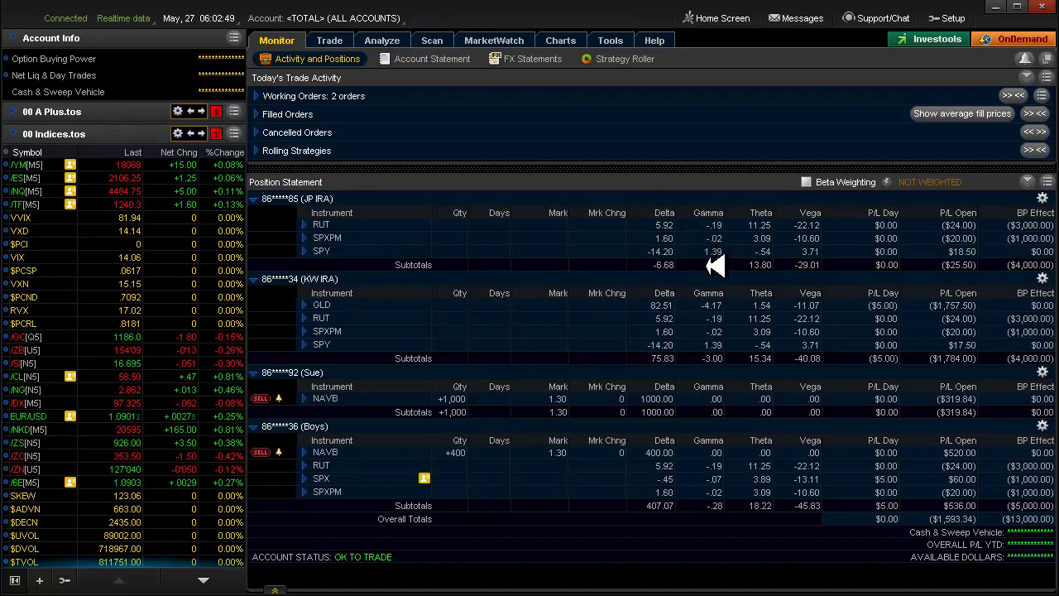
- Inspect the SPY and SPXPM positions in the first account of the Position Statement and collapse them again
click(304, 250)
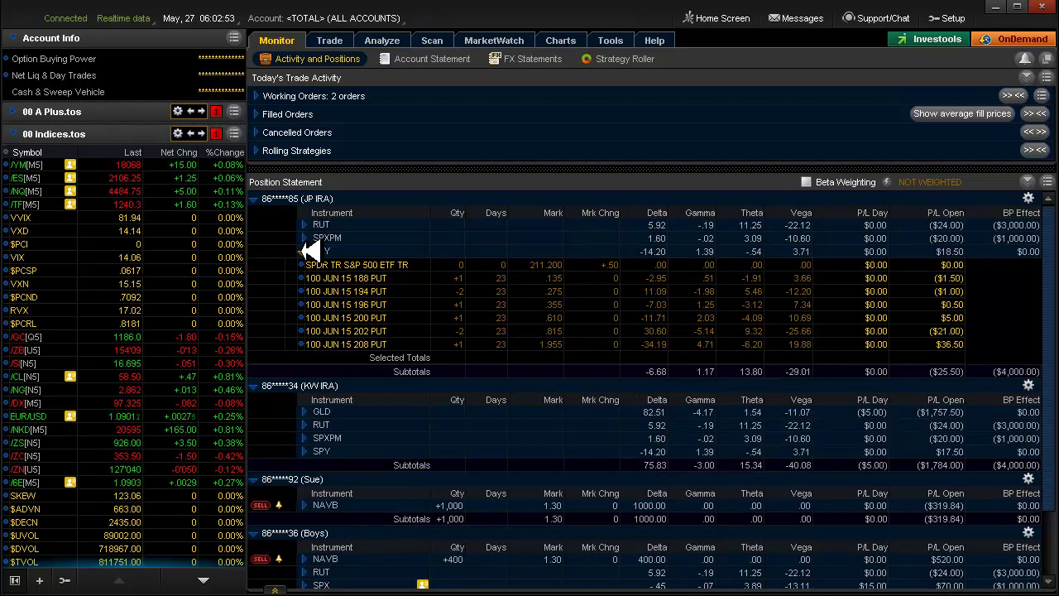
click(303, 251)
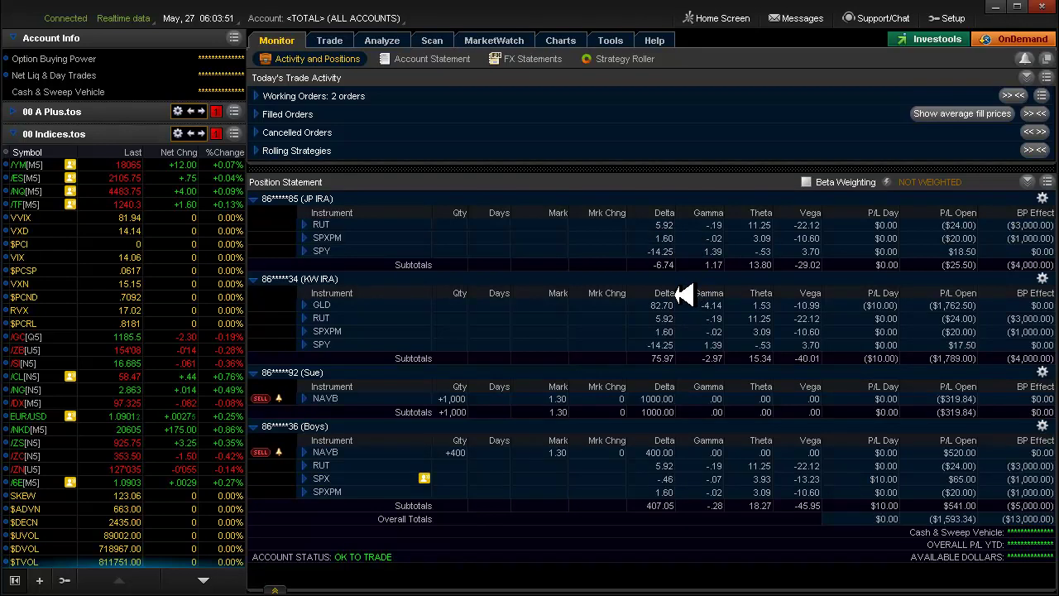
click(302, 237)
click(303, 238)
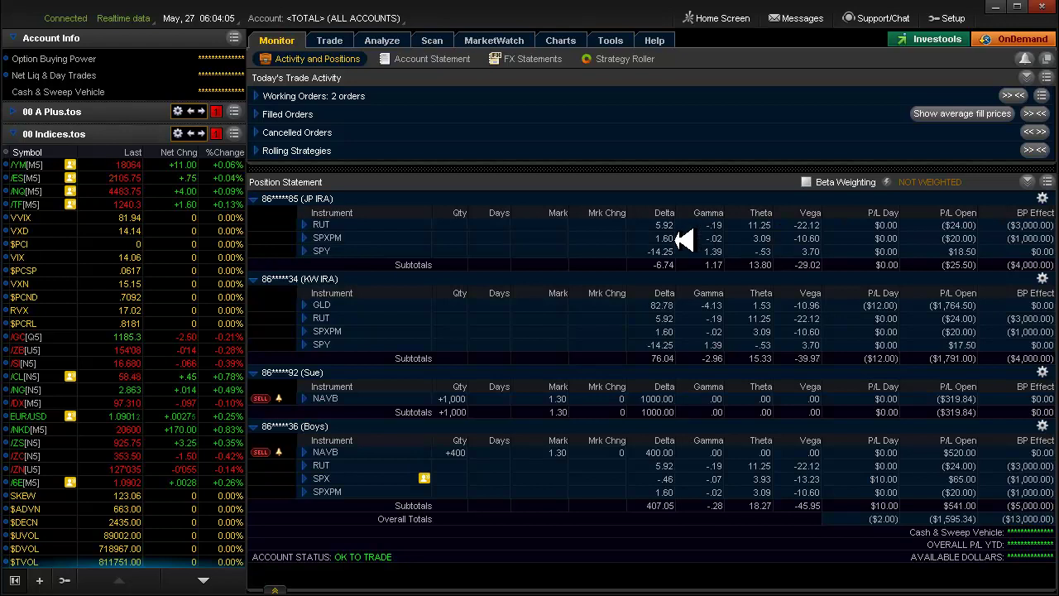
click(306, 237)
click(307, 237)
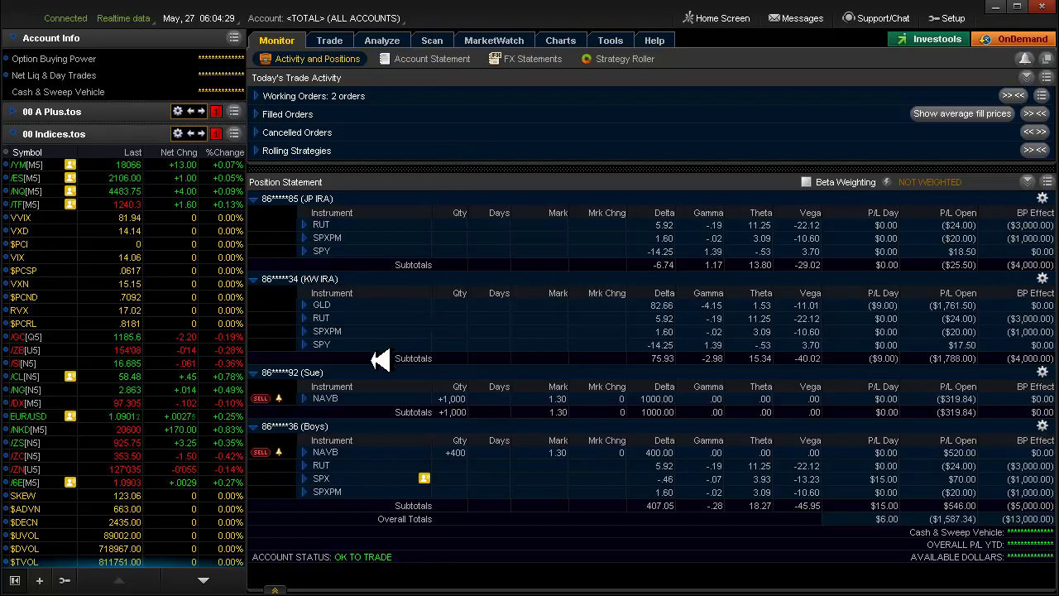
- Switch to the SPX chart window, examine the marked IC and BUP levels against price, and return to the Position Statement
key(alt+Tab)
key(alt+Tab)
key(alt+Tab)
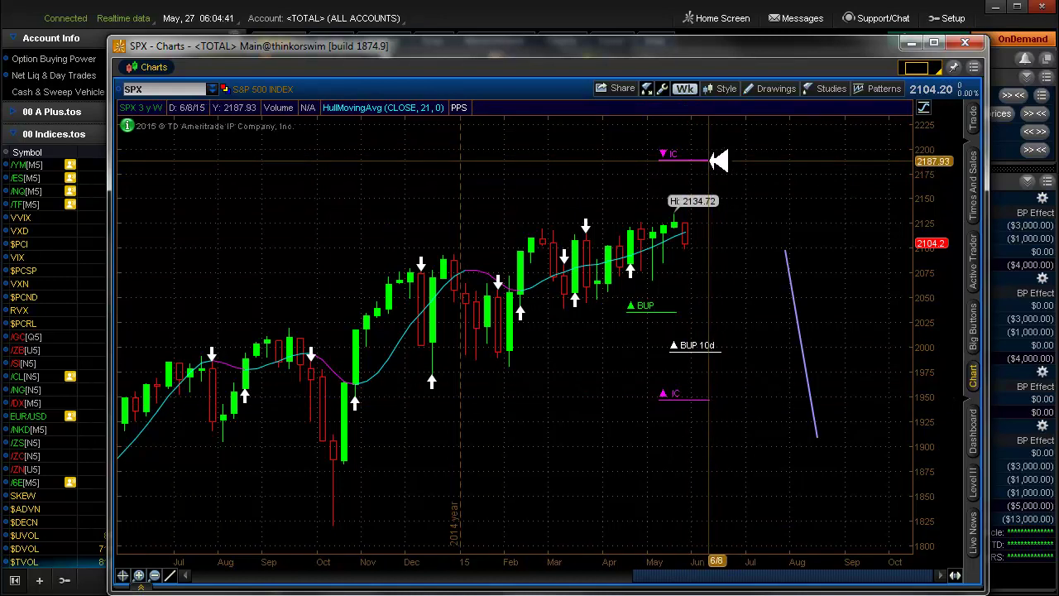
mouse_move(727, 351)
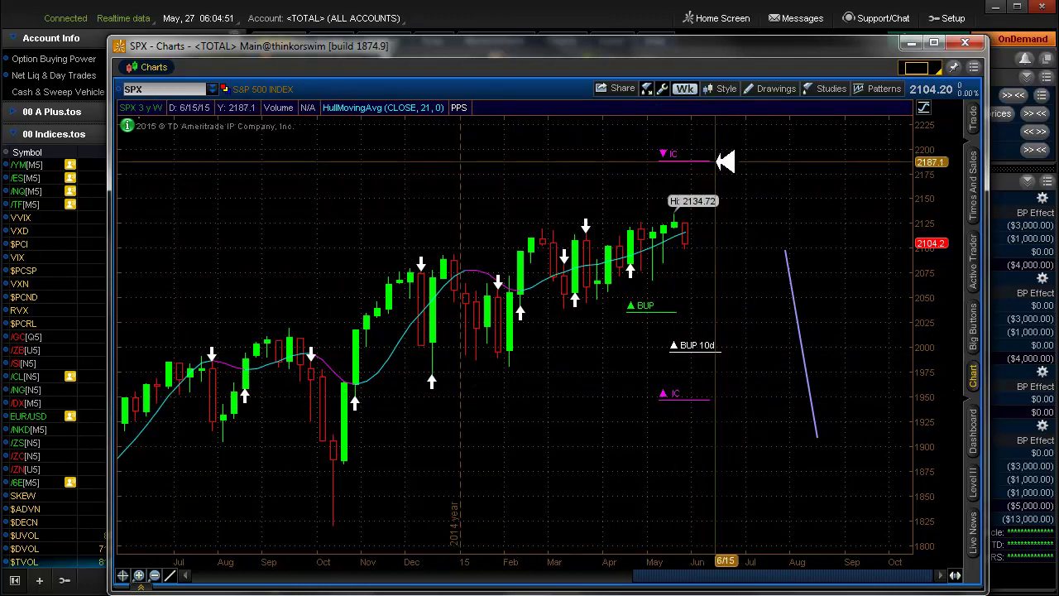
mouse_move(720, 160)
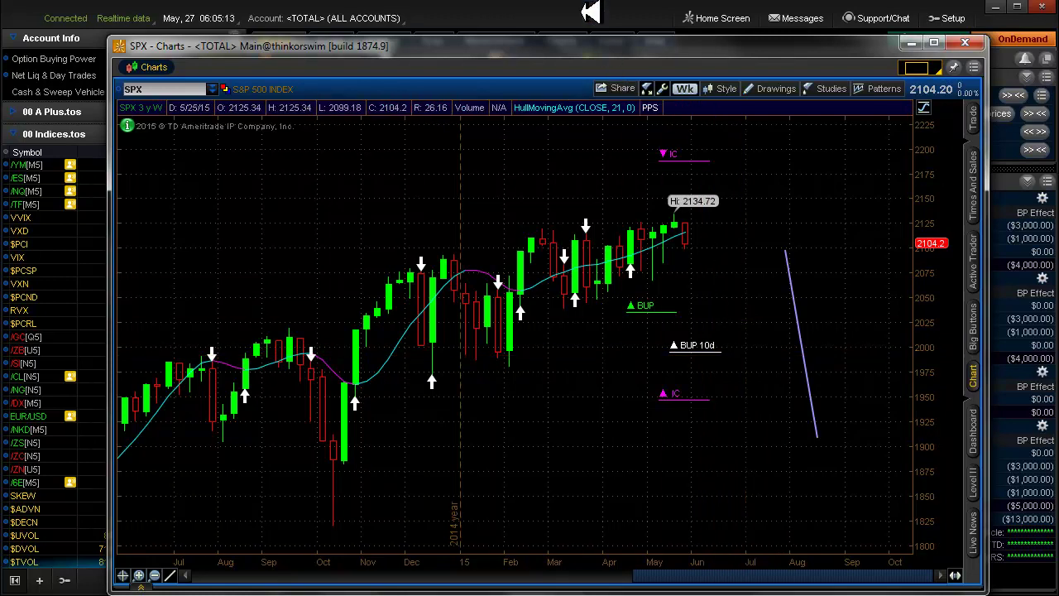
click(589, 11)
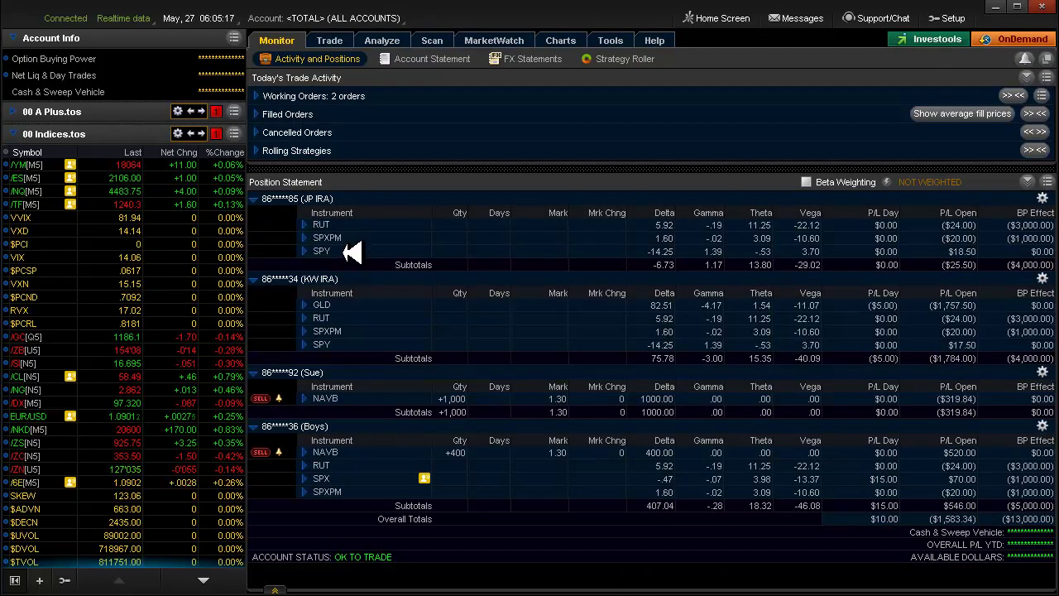
- Load the symbol SPY in the Risk Profile analysis
click(370, 37)
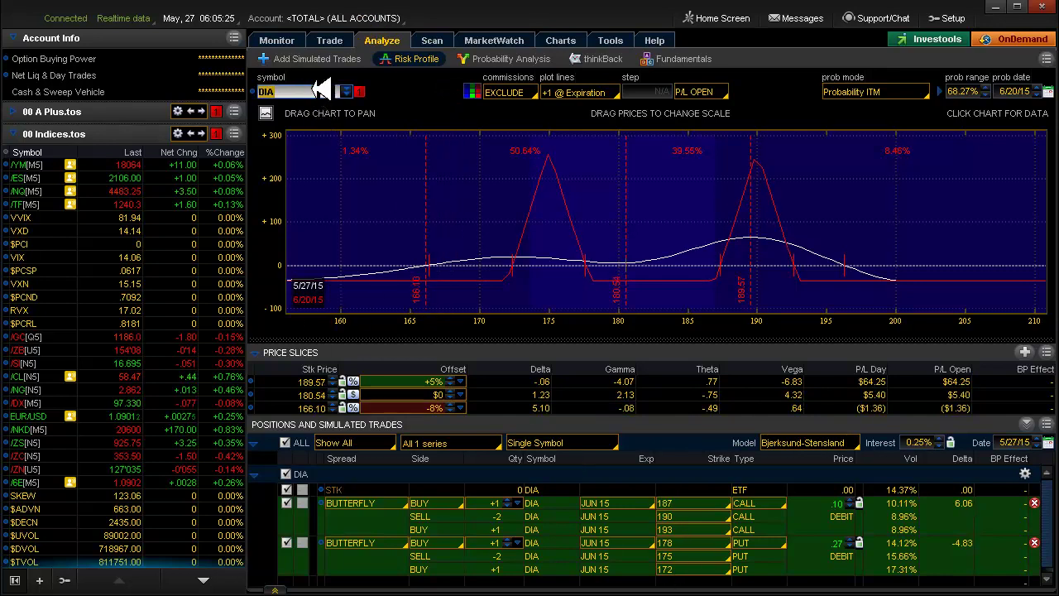
text(SPY)
key(Return)
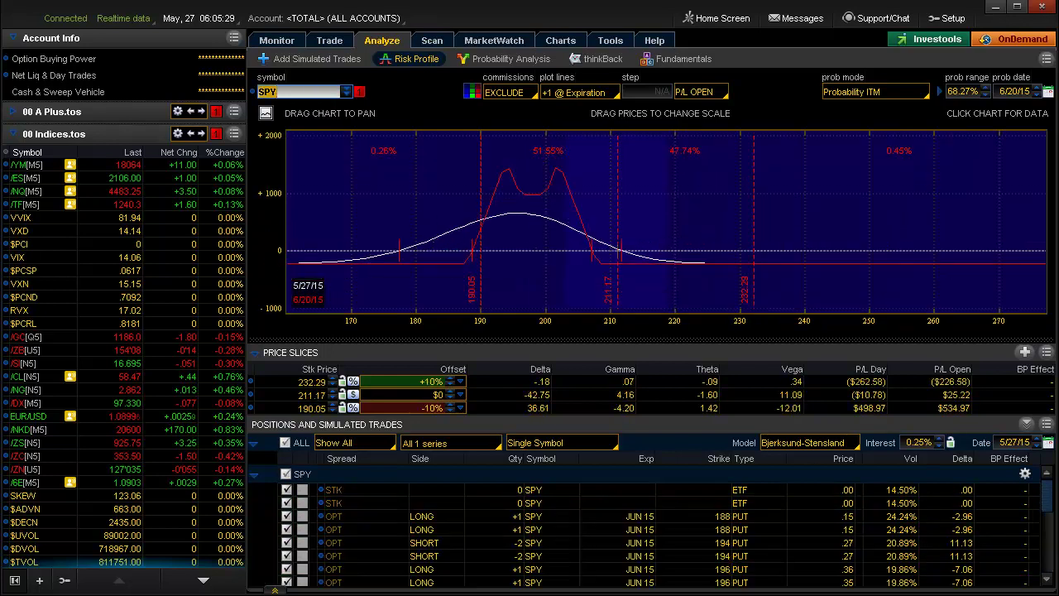
- Filter the SPY risk profile with Hide Positions and look through the simulated butterfly trades
scroll(1052, 542, down, 5)
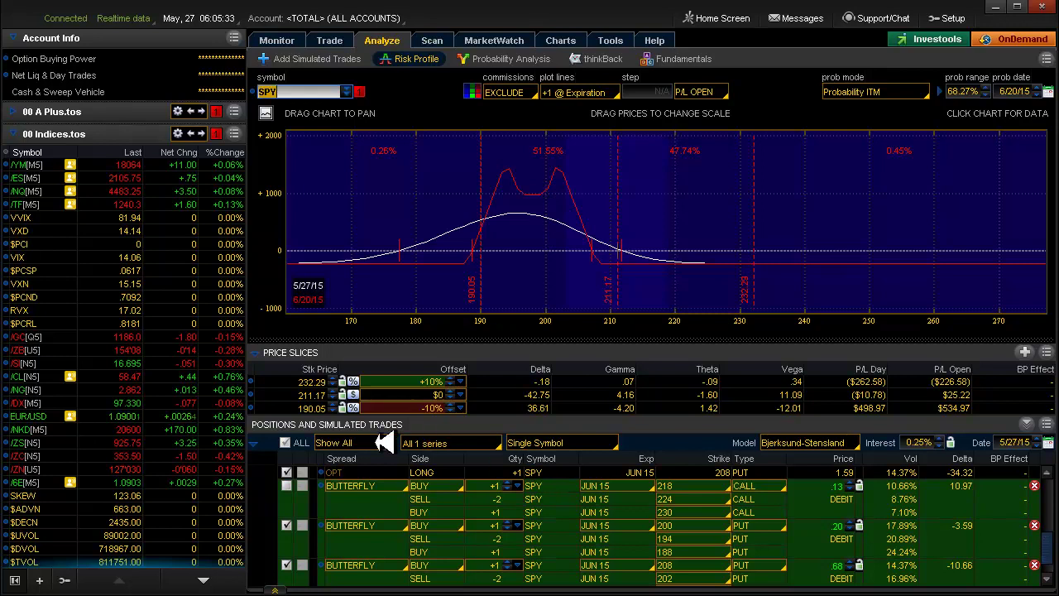
click(381, 443)
click(382, 470)
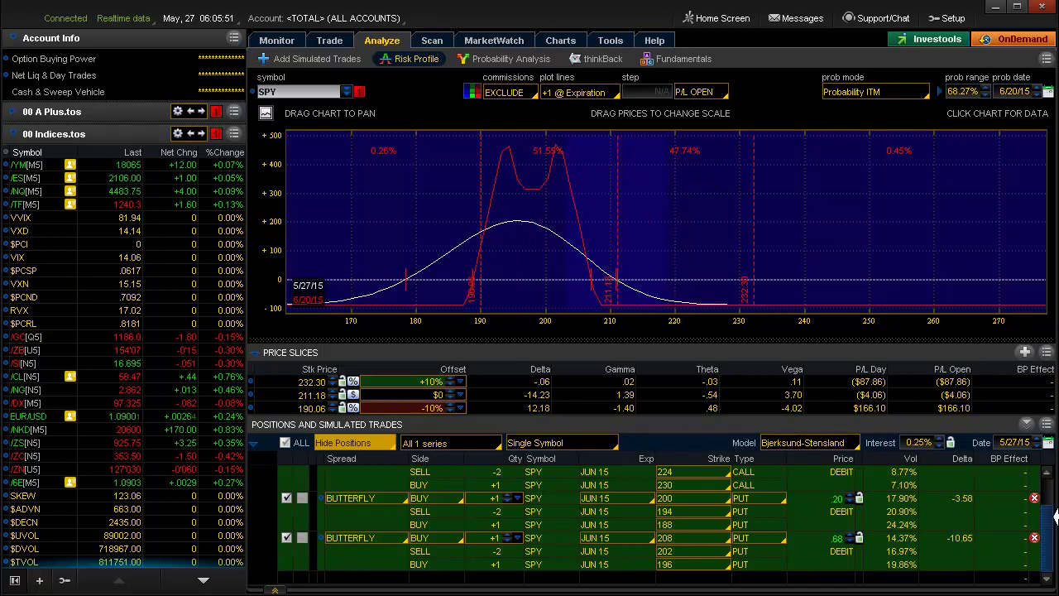
scroll(1049, 509, up, 2)
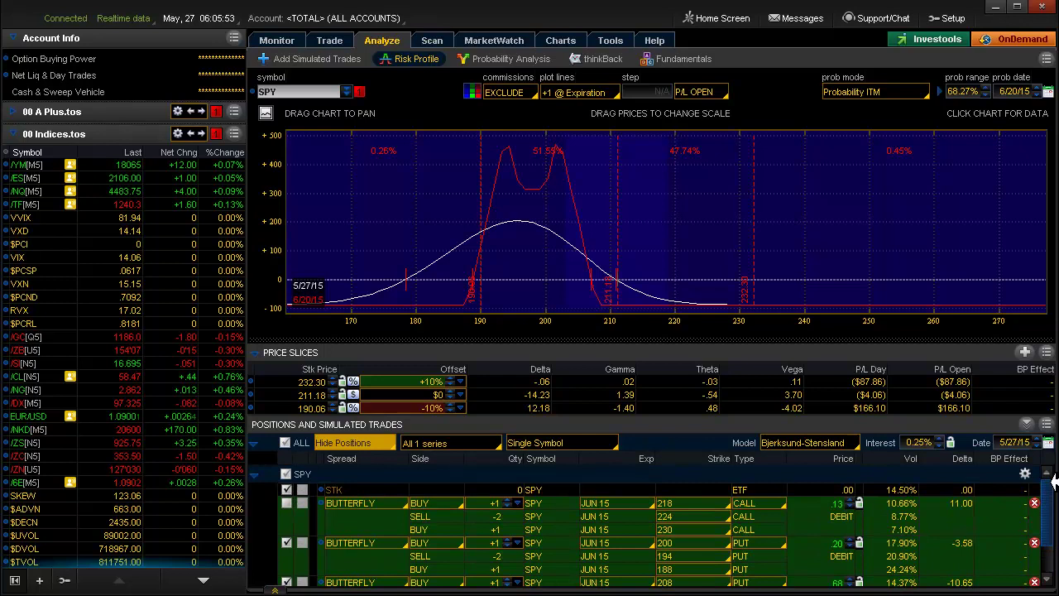
- Filter the SPY risk profile with Hide Simulations and review the listed SPY option positions
click(372, 443)
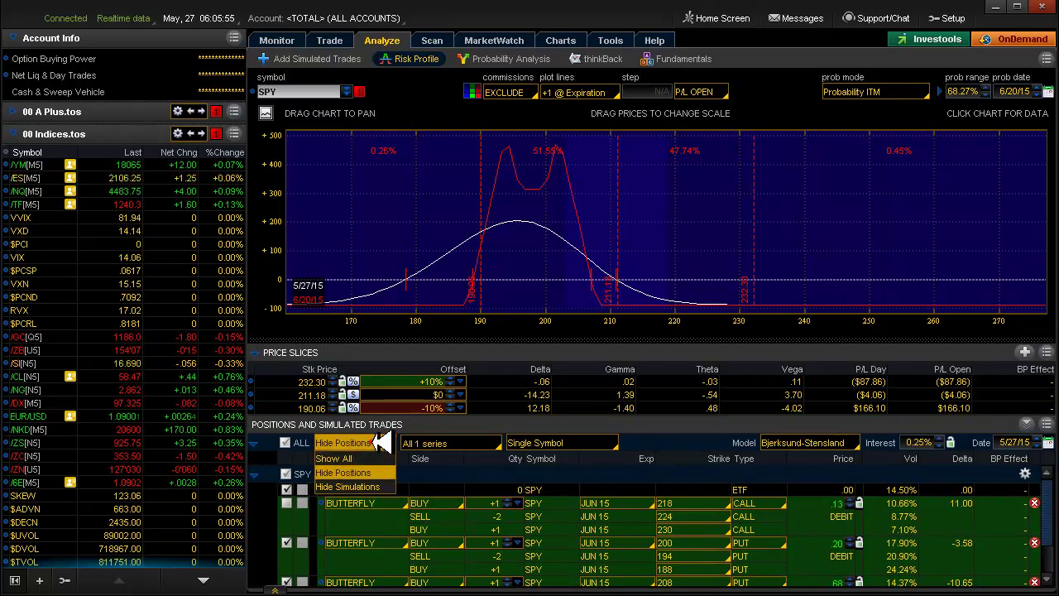
click(364, 487)
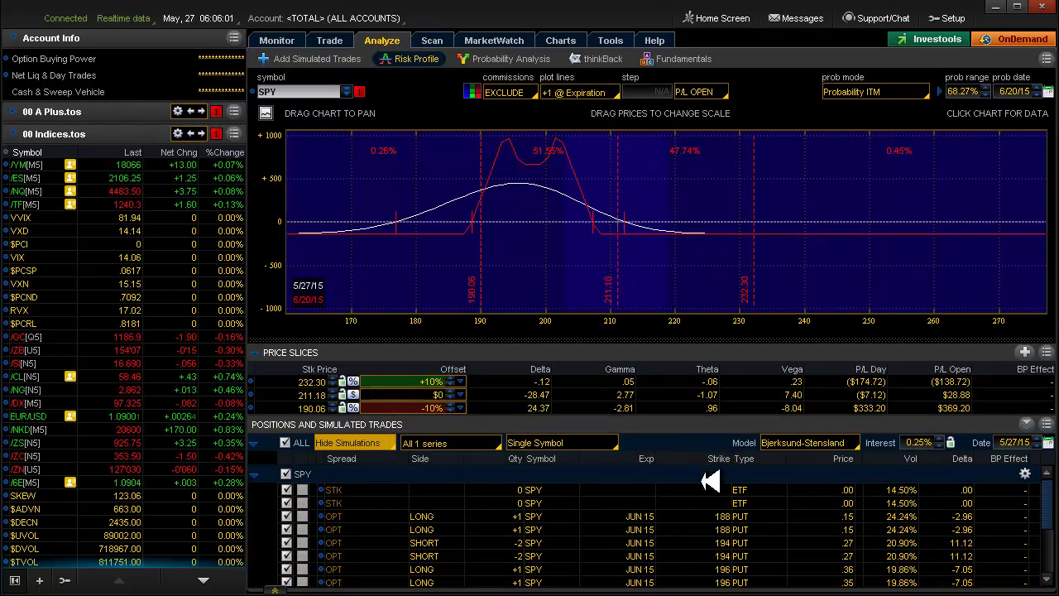
drag(1048, 475, 1052, 511)
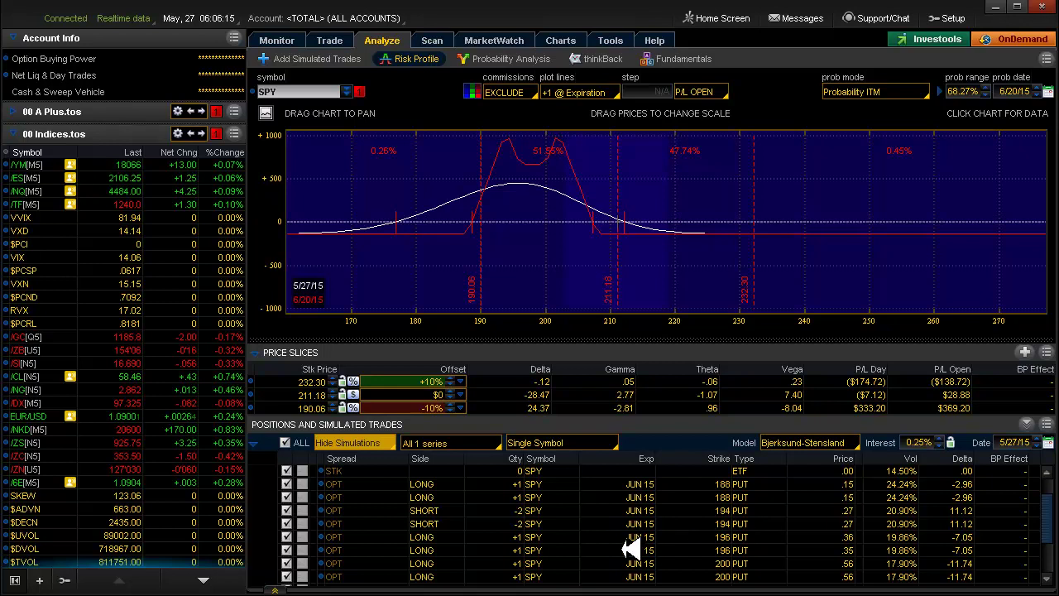
scroll(629, 547, down, 3)
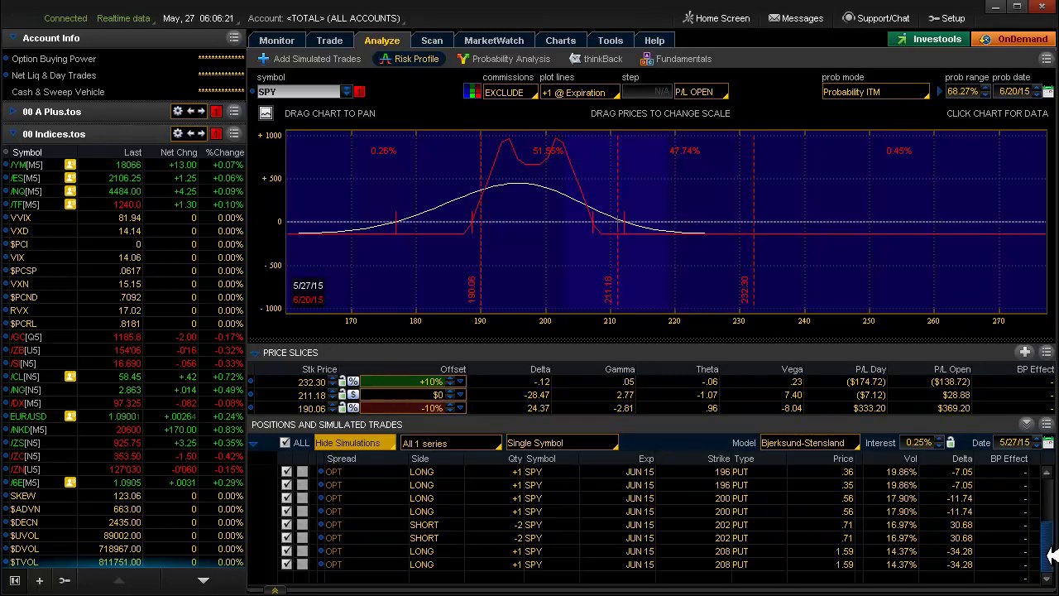
mouse_move(1053, 554)
mouse_down()
mouse_move(1051, 472)
mouse_move(1055, 536)
mouse_up()
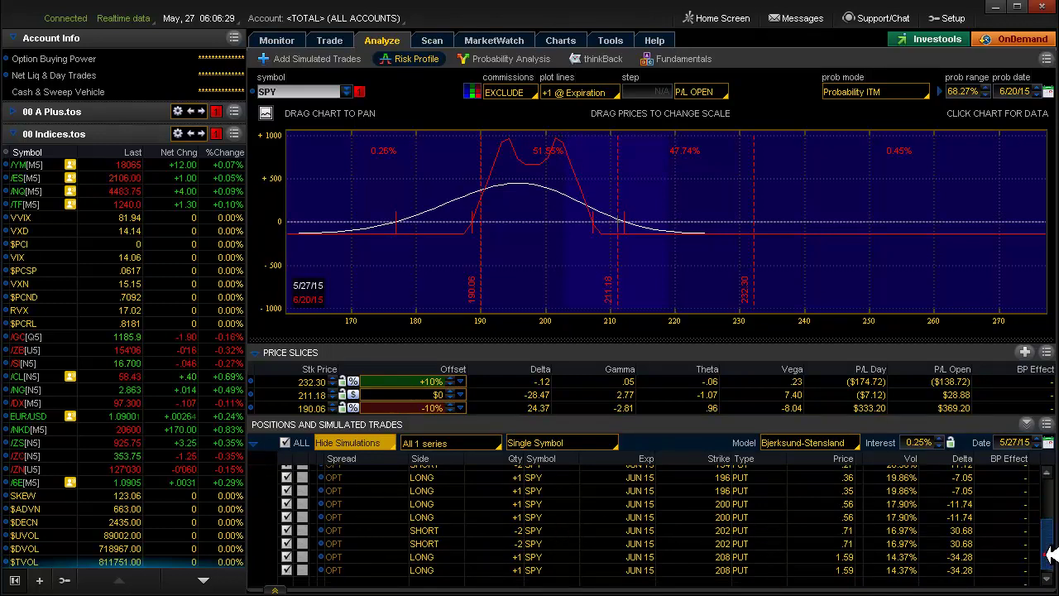
scroll(1055, 523, up, 5)
scroll(1055, 522, up, 2)
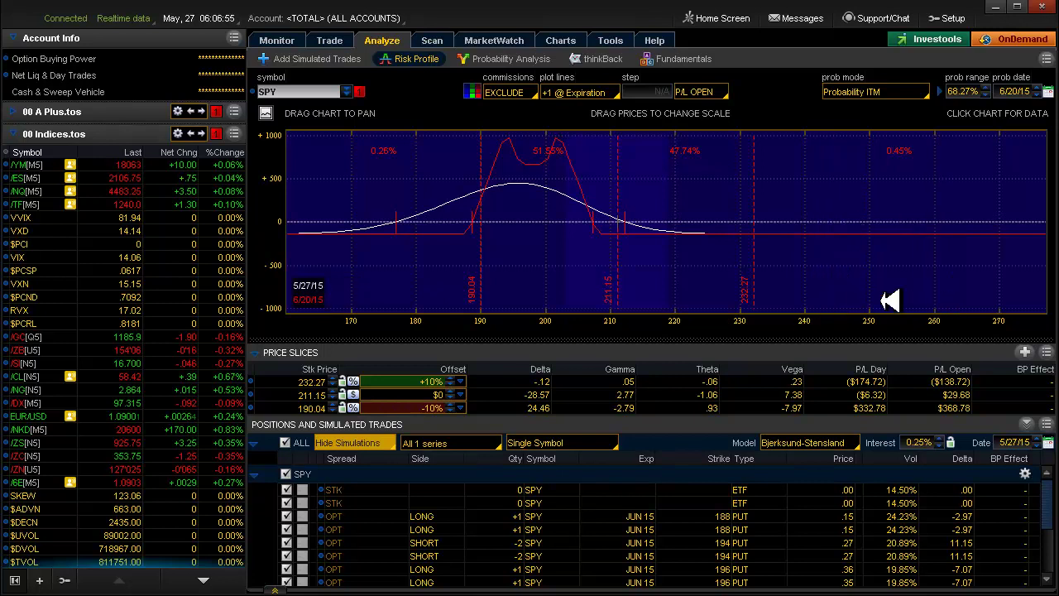
- Leave the risk profile for the Position Statement and examine the separate SPX chart on the 1 Y : D timeframe
click(277, 40)
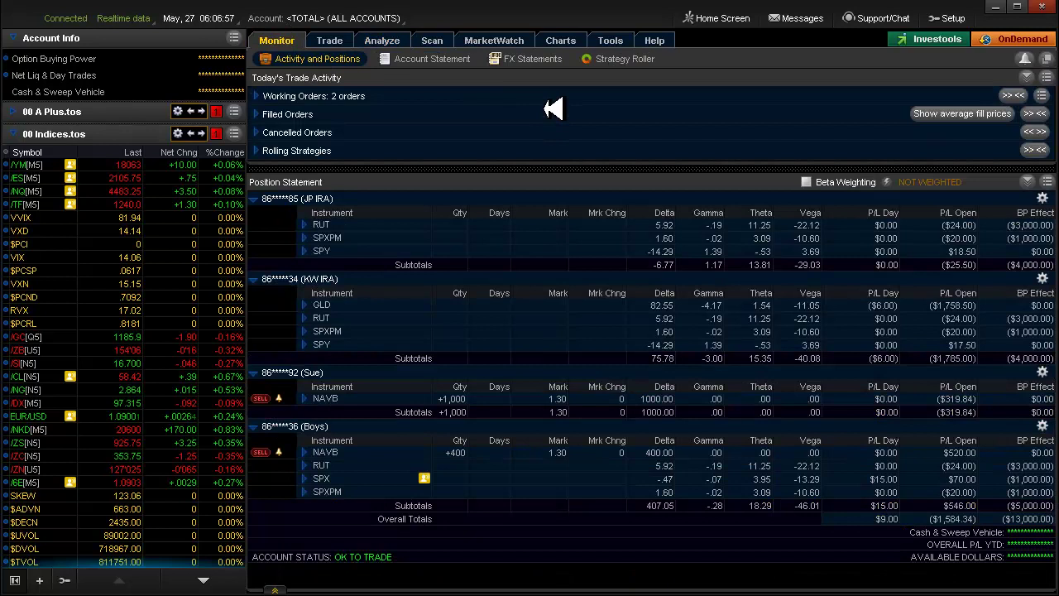
key(alt+Tab)
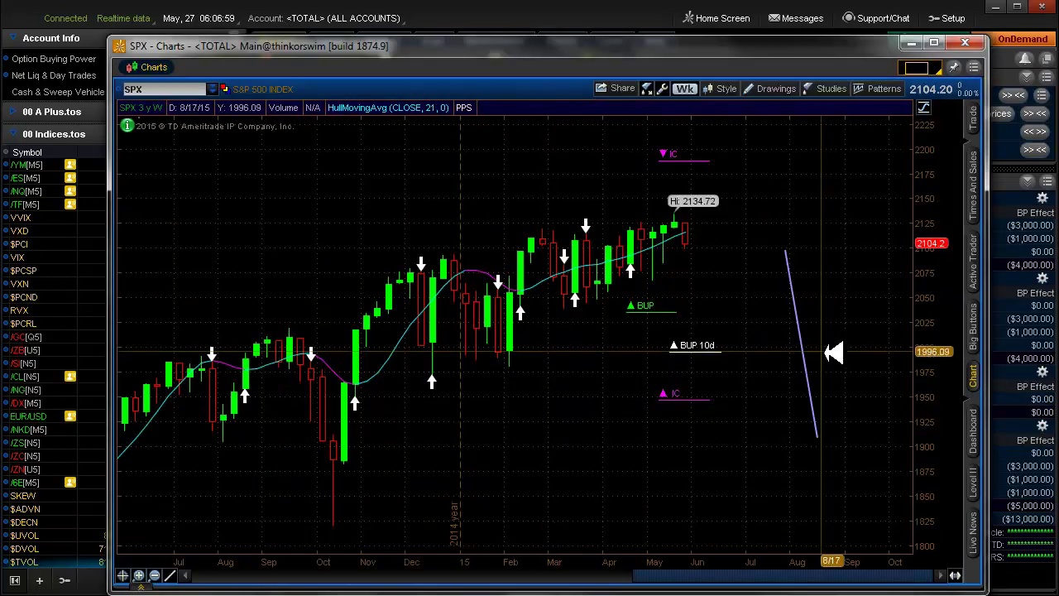
click(691, 88)
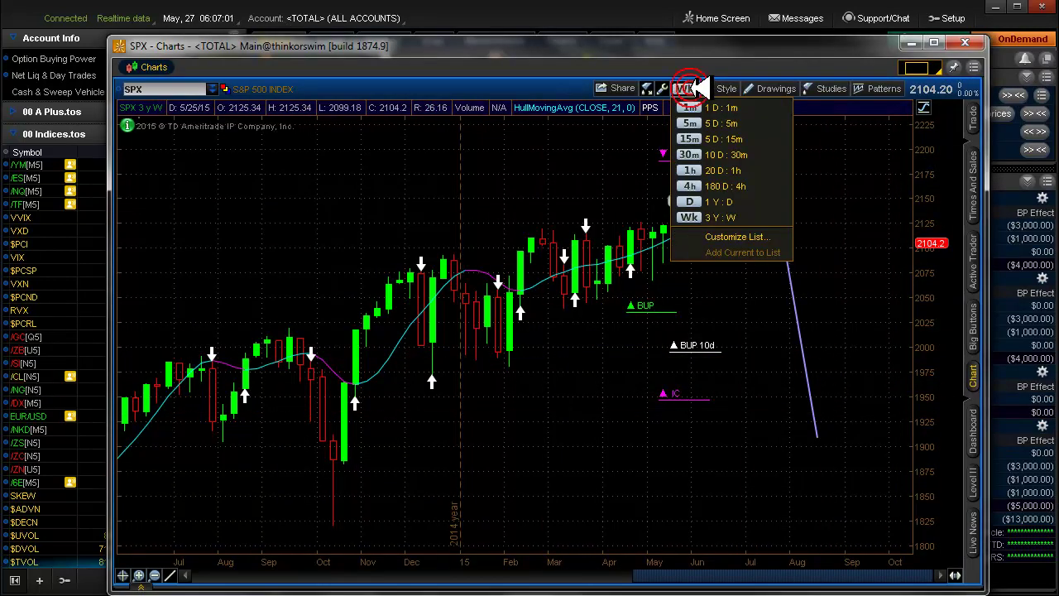
click(699, 201)
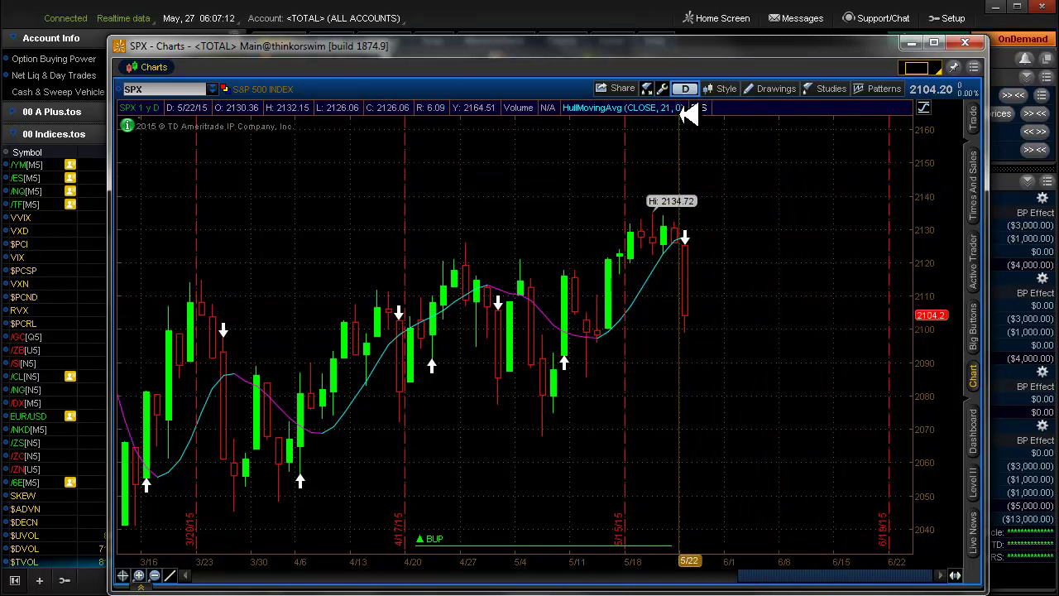
- Set the SPX chart back to the 3 Y : W timeframe, examine the marked levels, and return to the main window
click(685, 88)
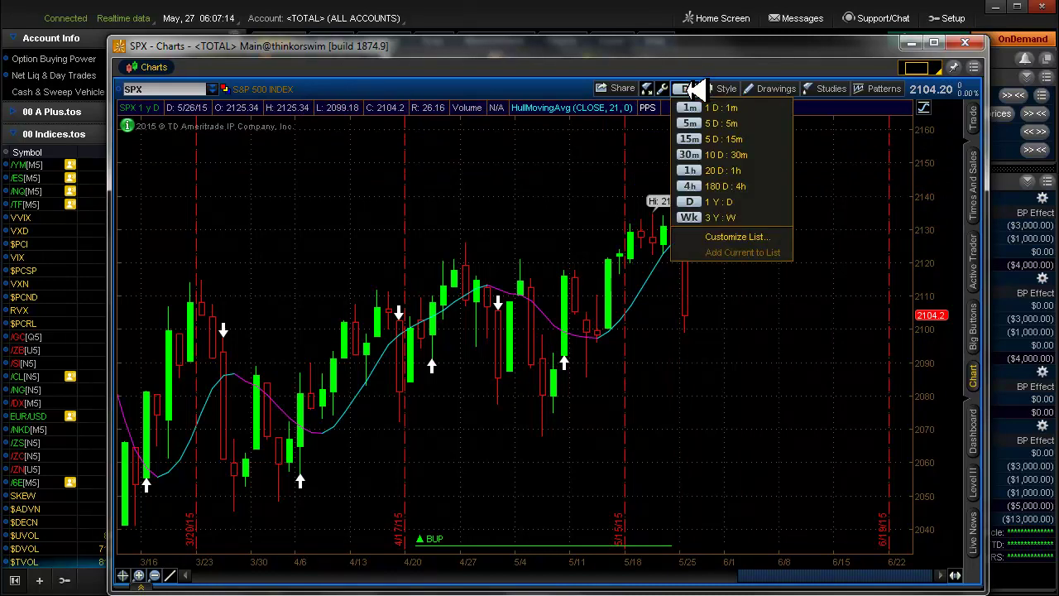
click(687, 216)
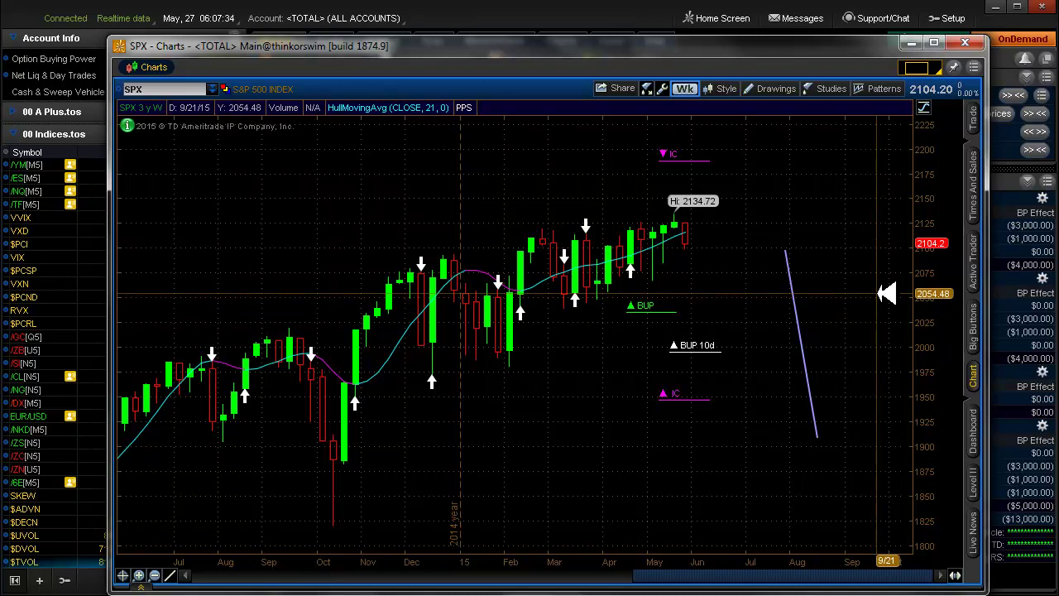
click(523, 27)
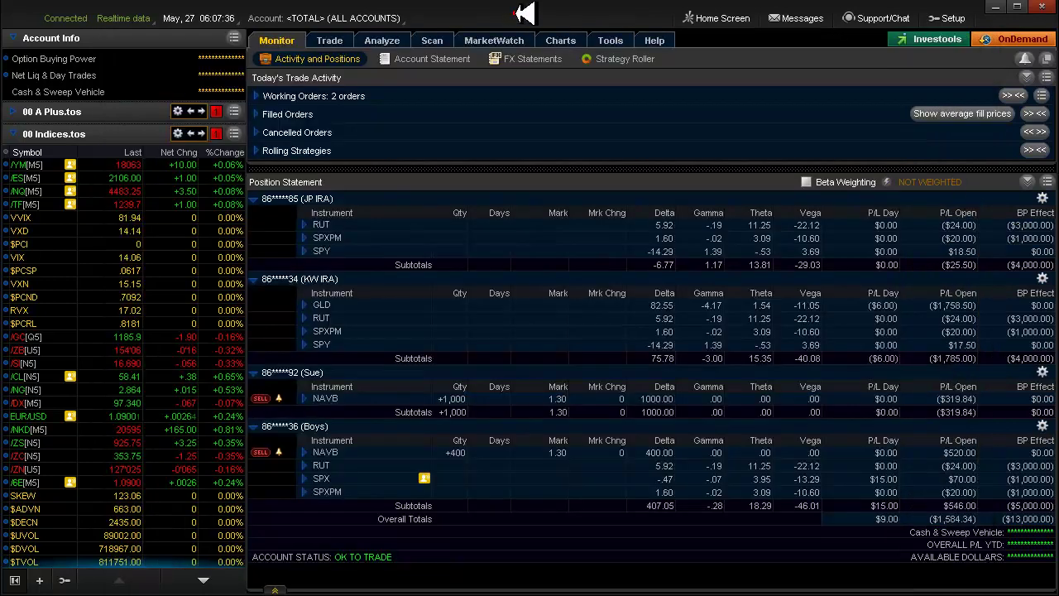
- Expand the 00 A Plus watchlist and open the SPY charts, shifting the daily chart back to show candles from late April
click(23, 111)
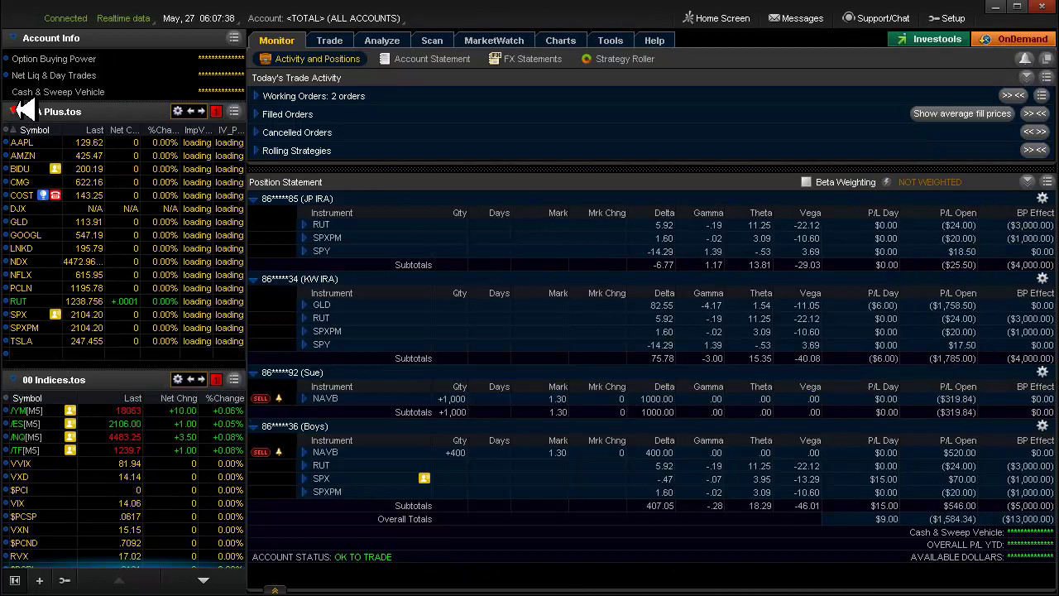
click(562, 41)
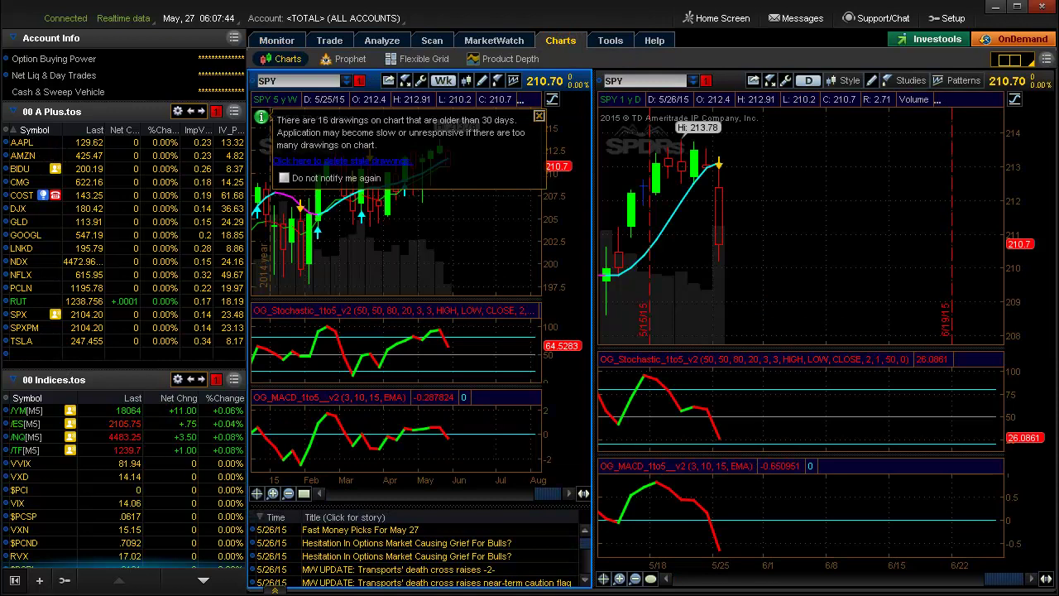
drag(1007, 574, 984, 582)
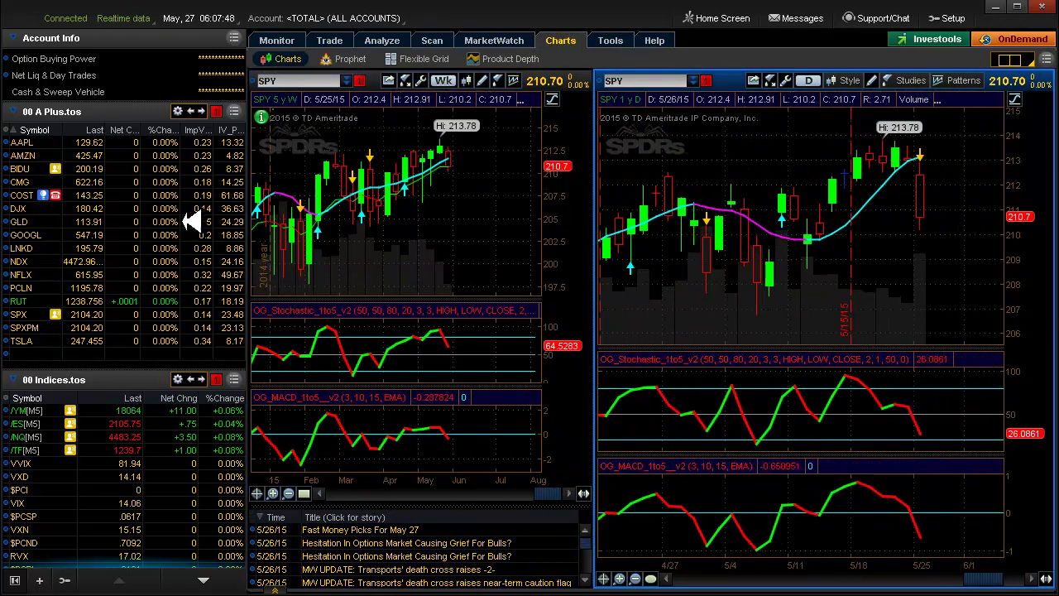
- Review the weekly and daily charts of AAPL, AMZN, BIDU and CMG from the 00 A Plus watchlist
click(20, 142)
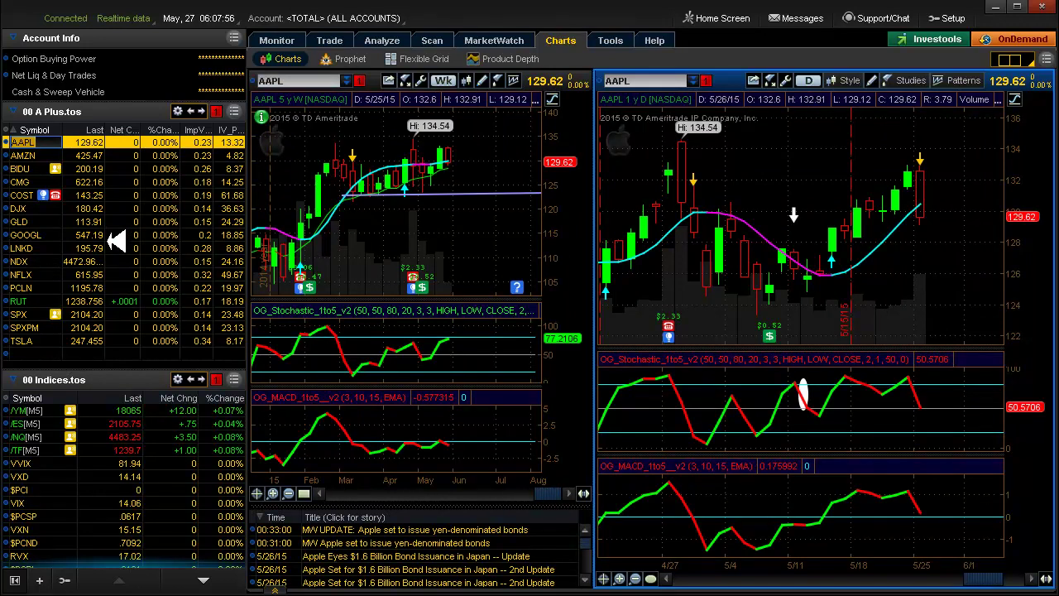
key(Down)
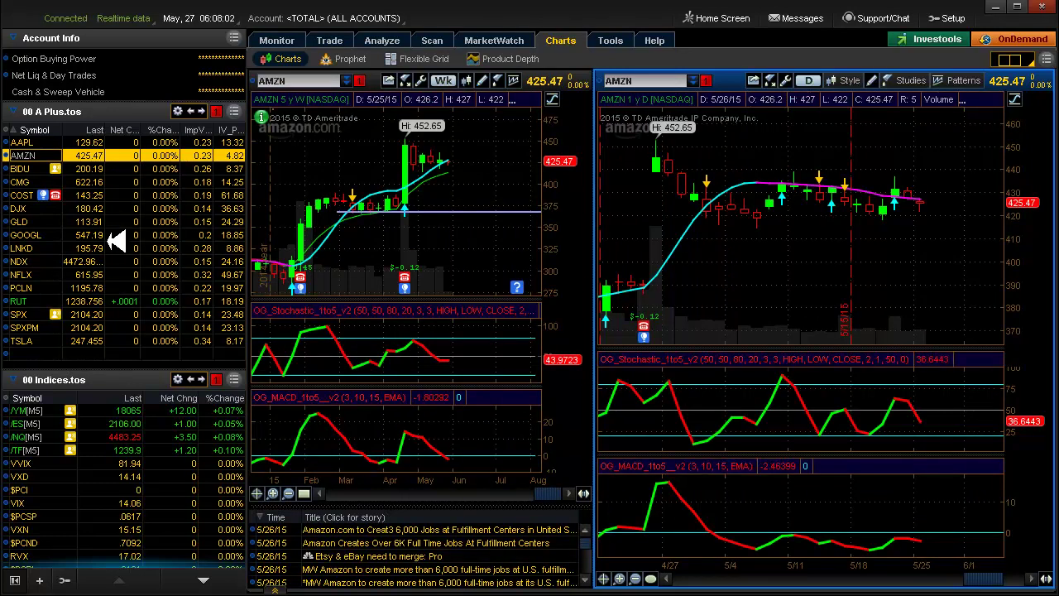
key(Down)
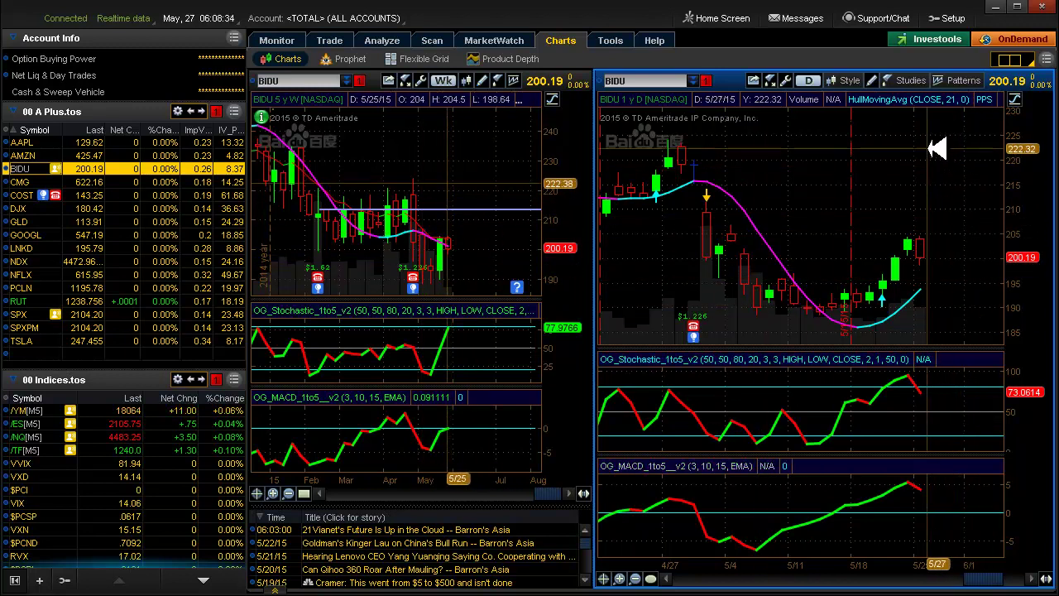
key(Down)
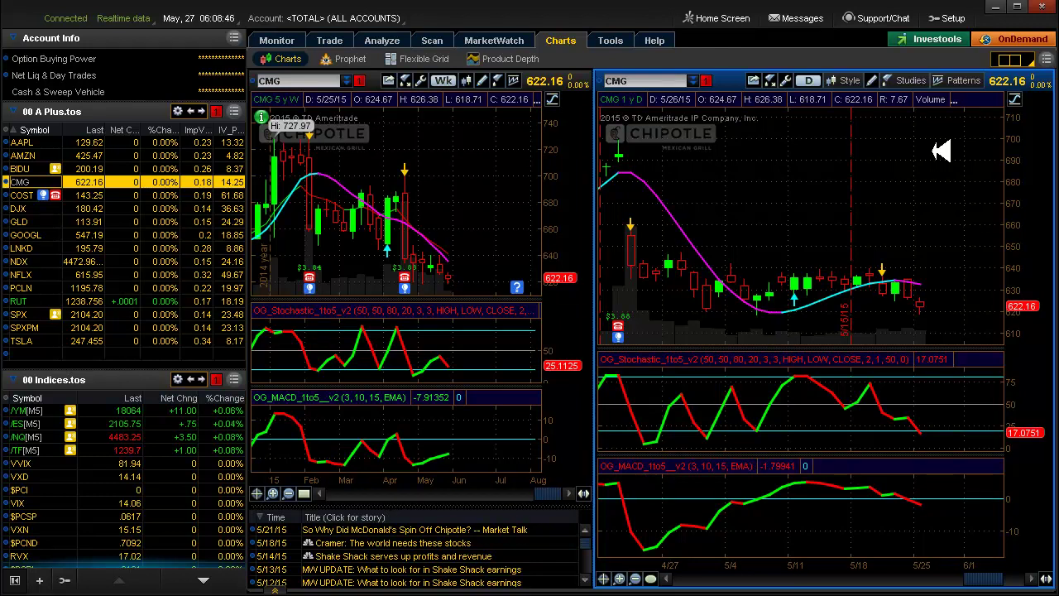
- Review the COST charts, glance at DJX, and return to COST to inspect the upcoming earnings marker on the daily chart
key(Down)
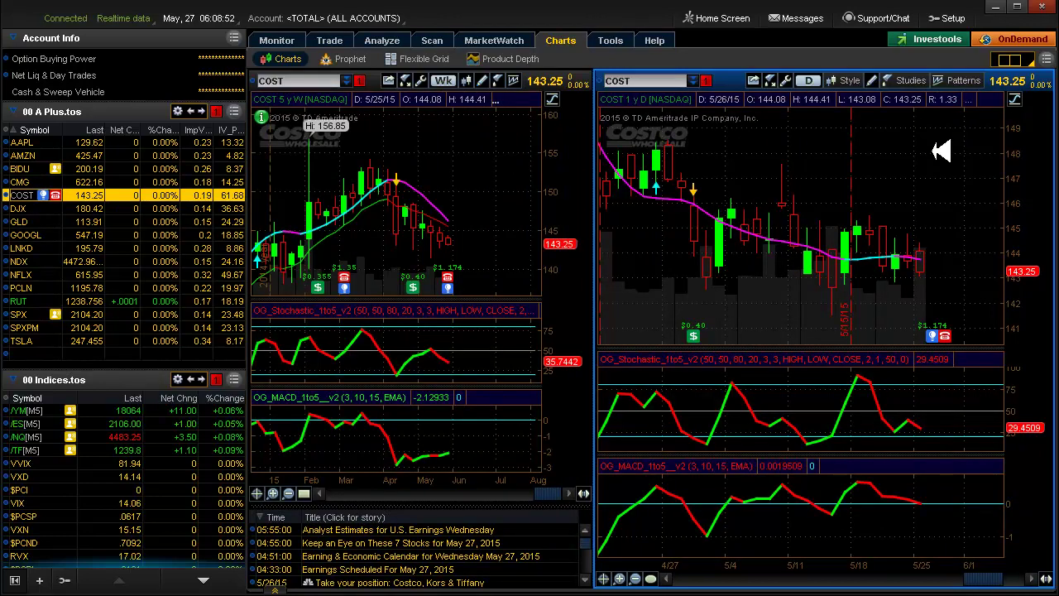
key(Down)
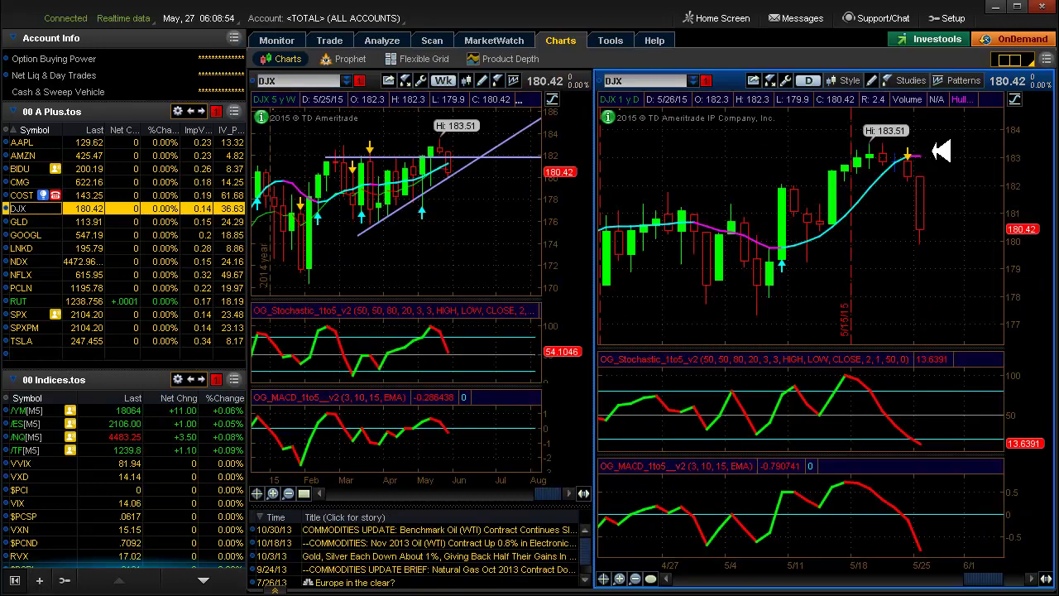
key(Up)
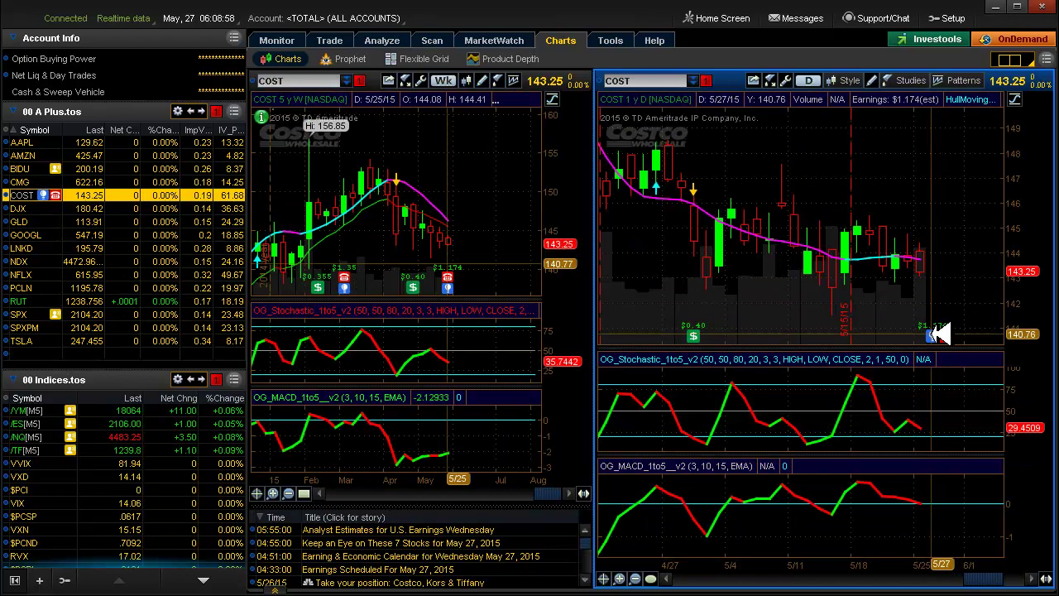
mouse_move(931, 334)
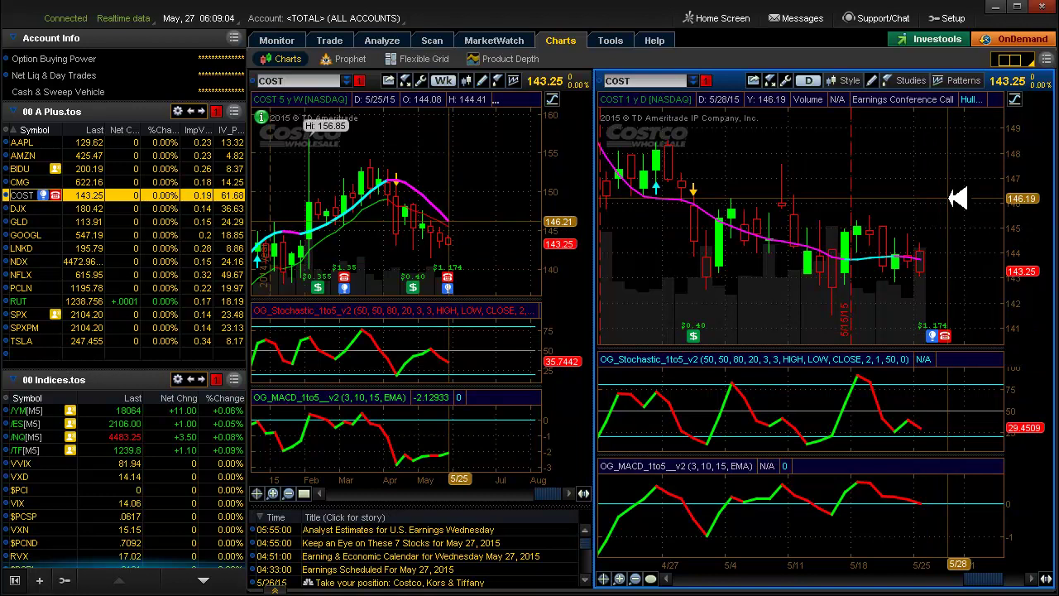
- Review the weekly and daily charts of DJX, GLD, GOOGL, LNKD and NDX
key(Down)
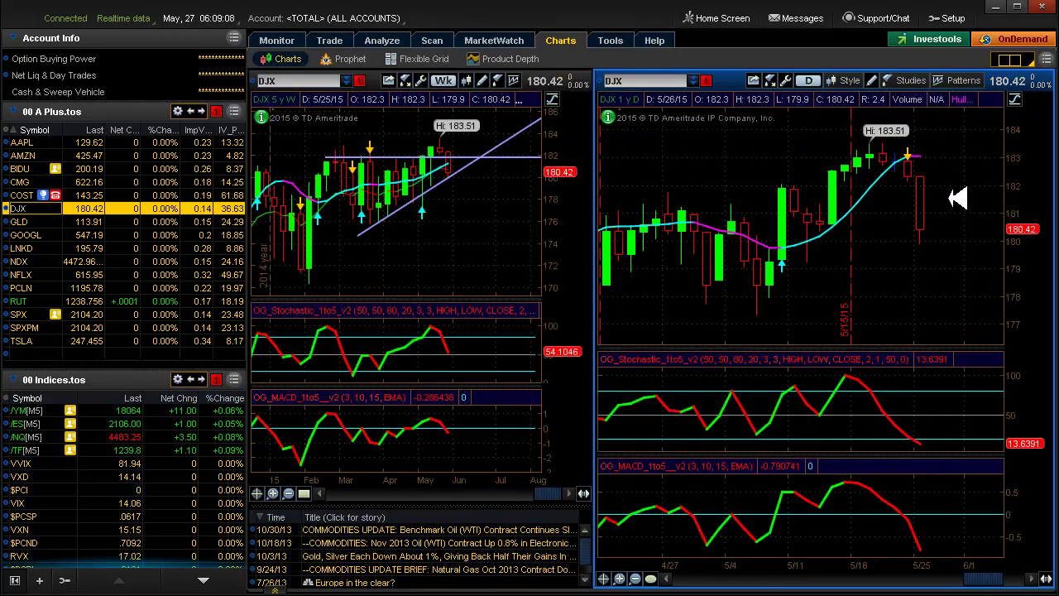
key(Down)
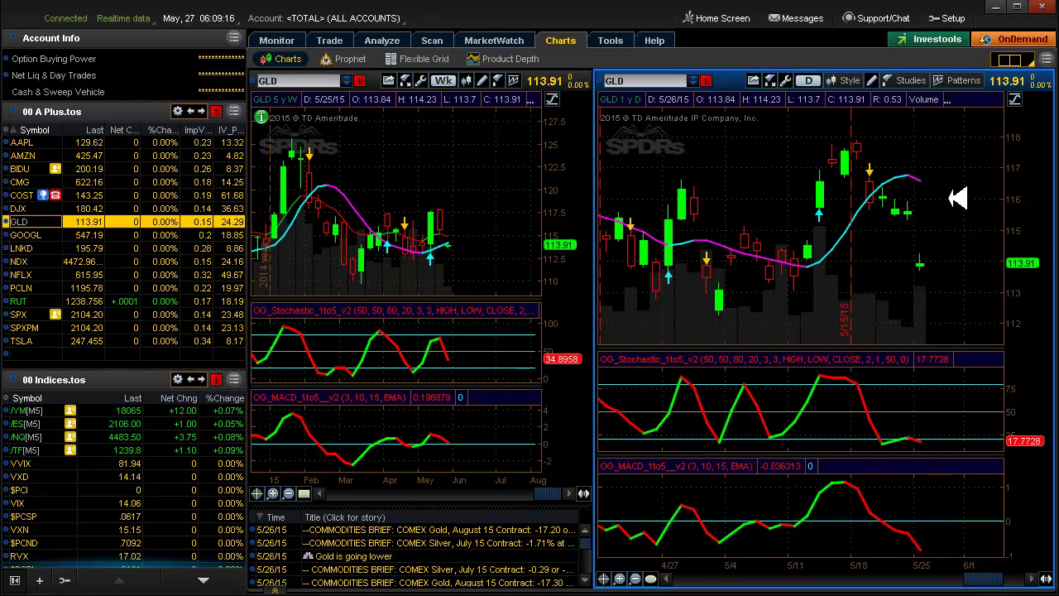
key(Down)
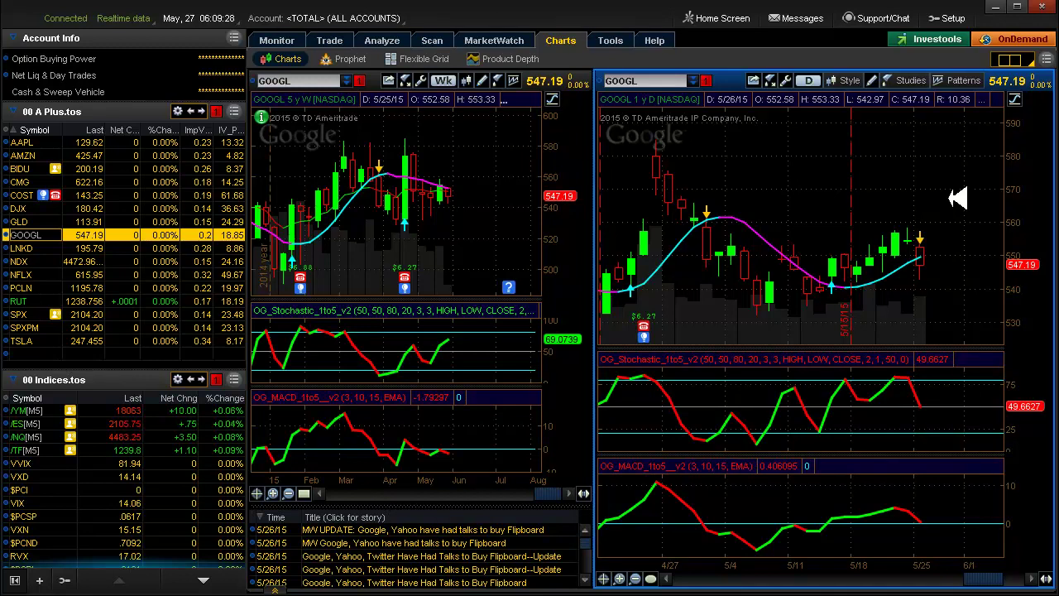
key(Down)
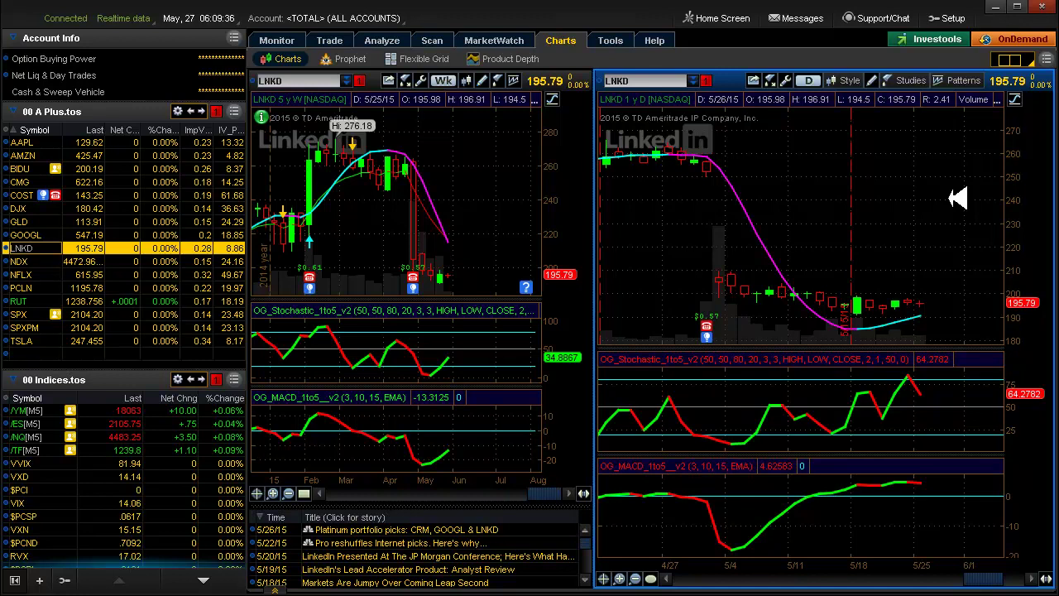
key(Down)
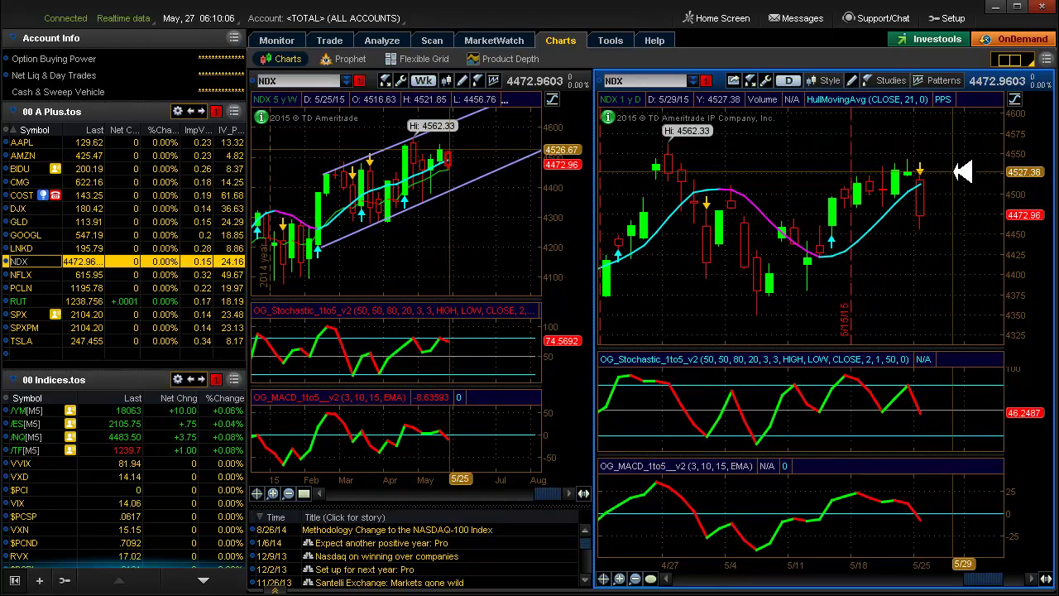
- Review the charts of the remaining 00 A Plus watchlist symbols, from NFLX through PCLN, RUT, SPX and SPXPM to the end
key(Down)
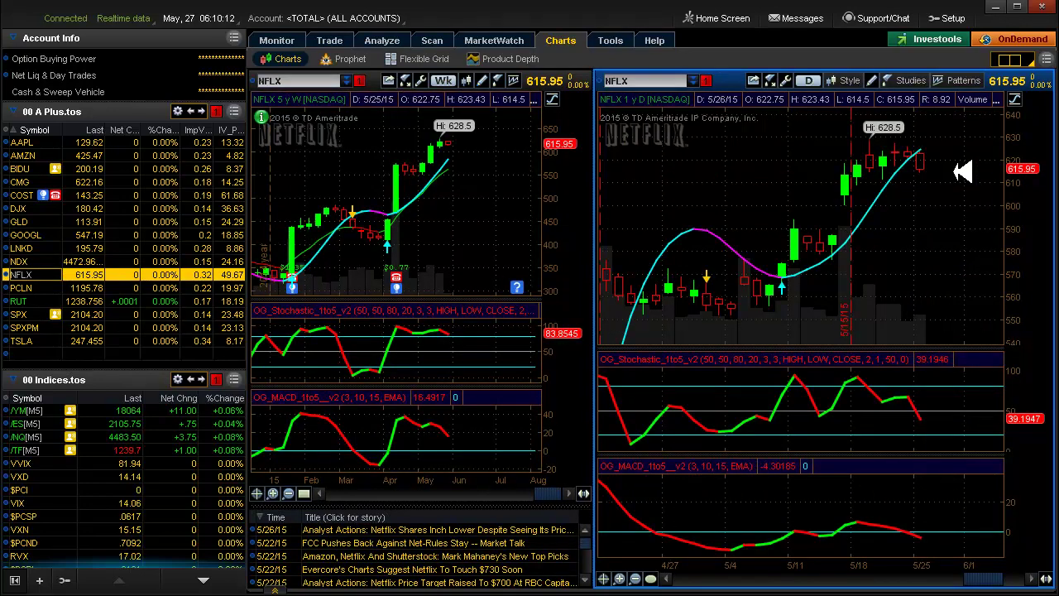
key(Down)
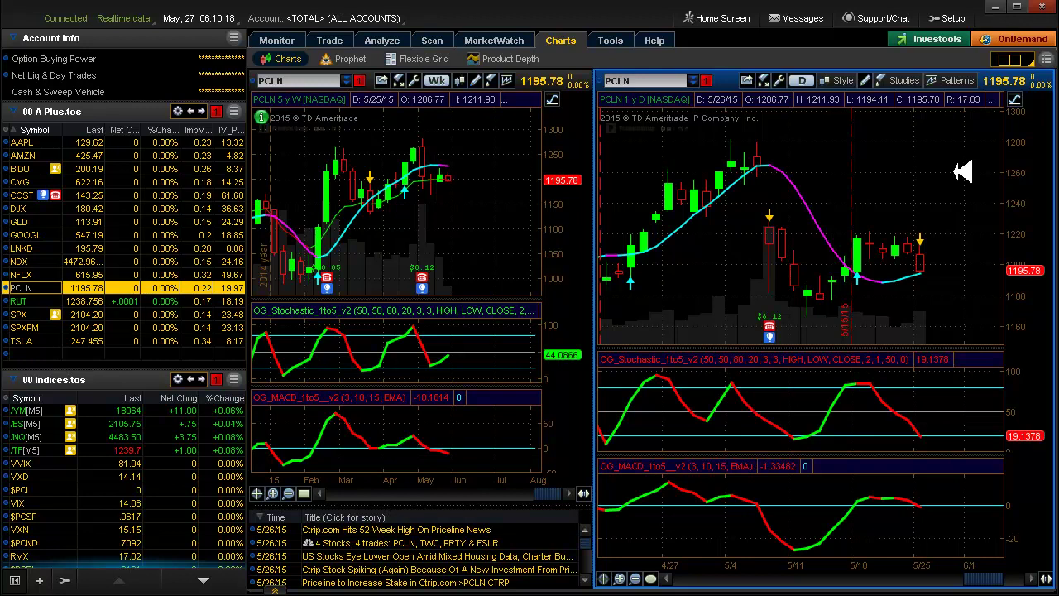
key(Down)
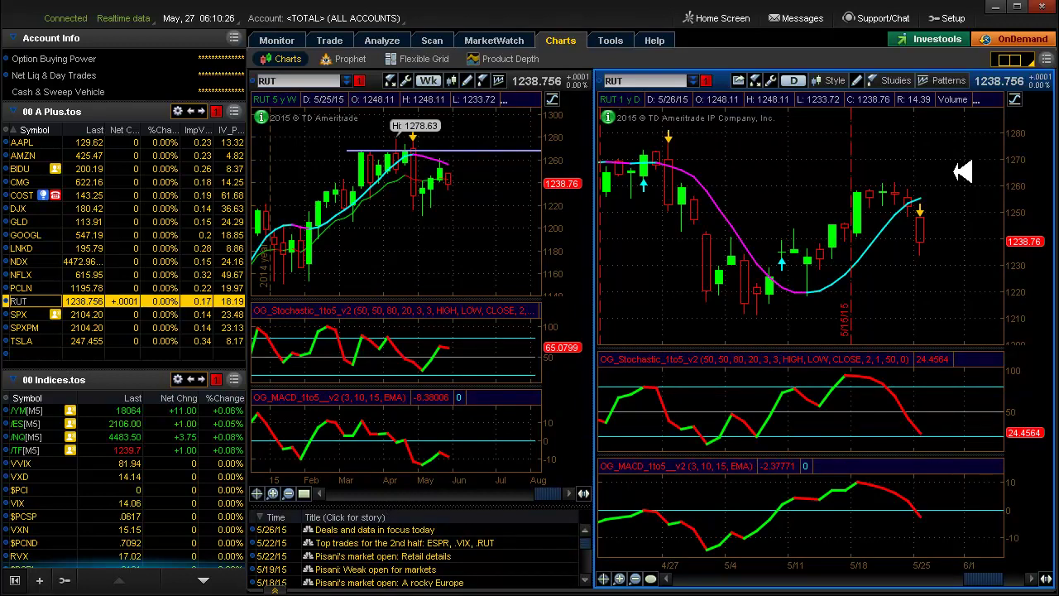
key(Down)
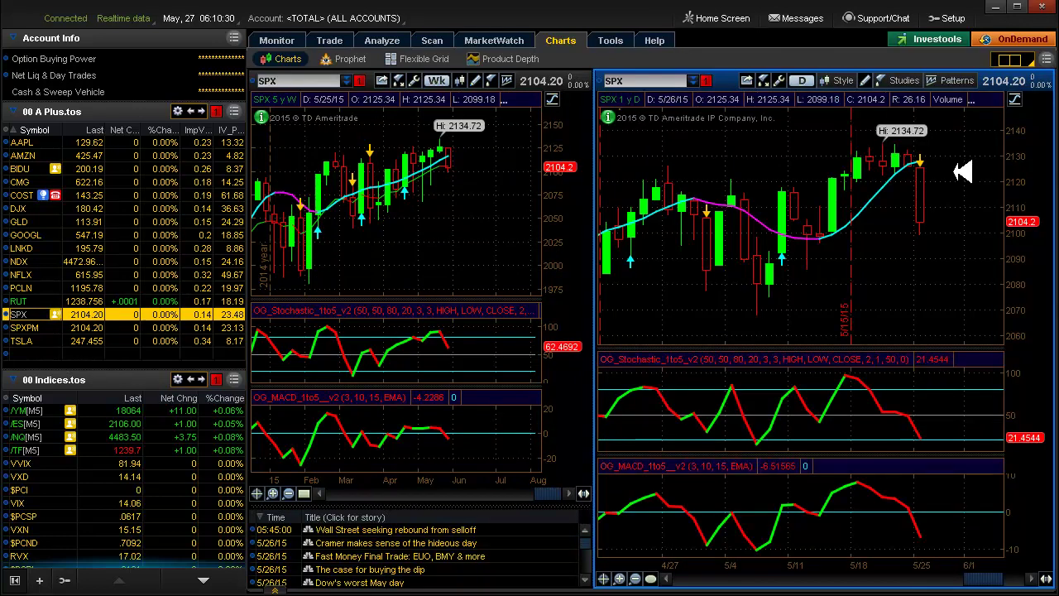
key(Down)
key(Down)
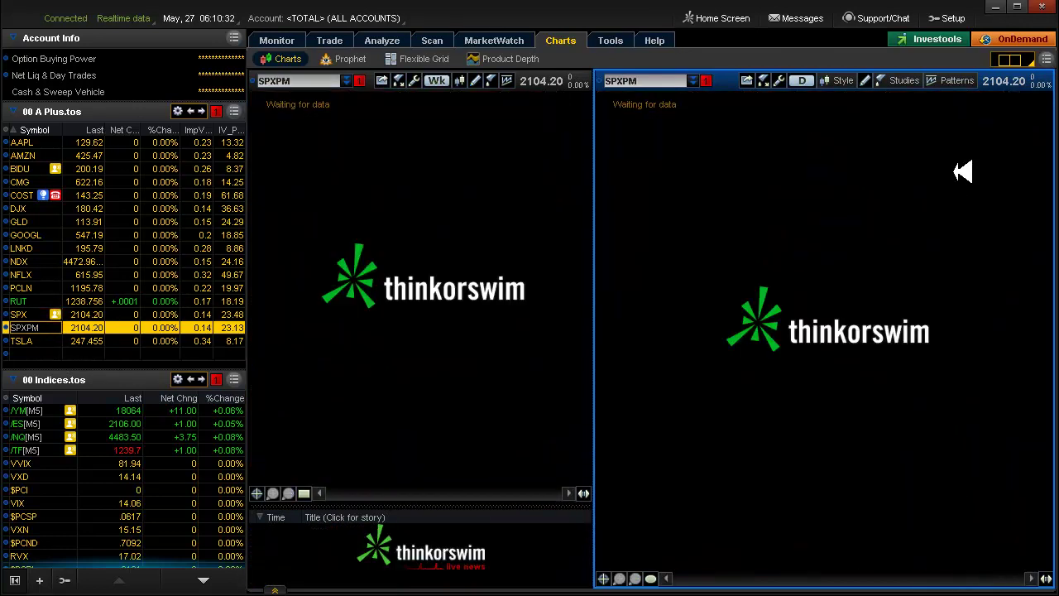